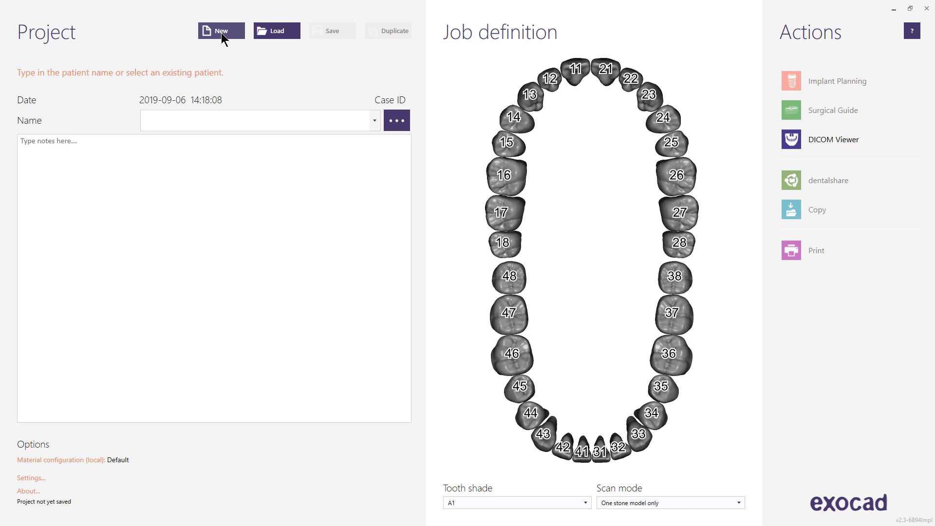
Create a new project, leaving the patient and tooth 13 unassigned
{"action": "left_click", "coordinate": [221, 32]}
{"action": "left_click", "coordinate": [395, 122]}
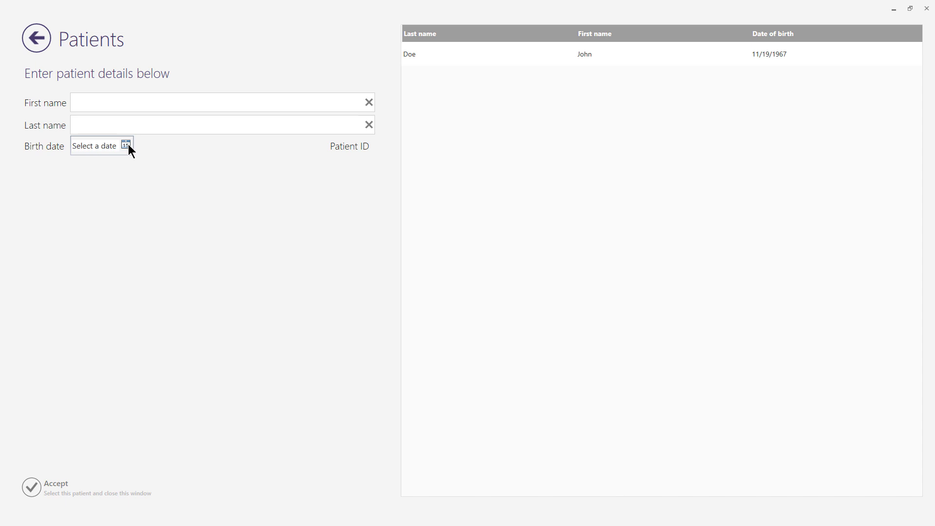
{"action": "left_click", "coordinate": [42, 40]}
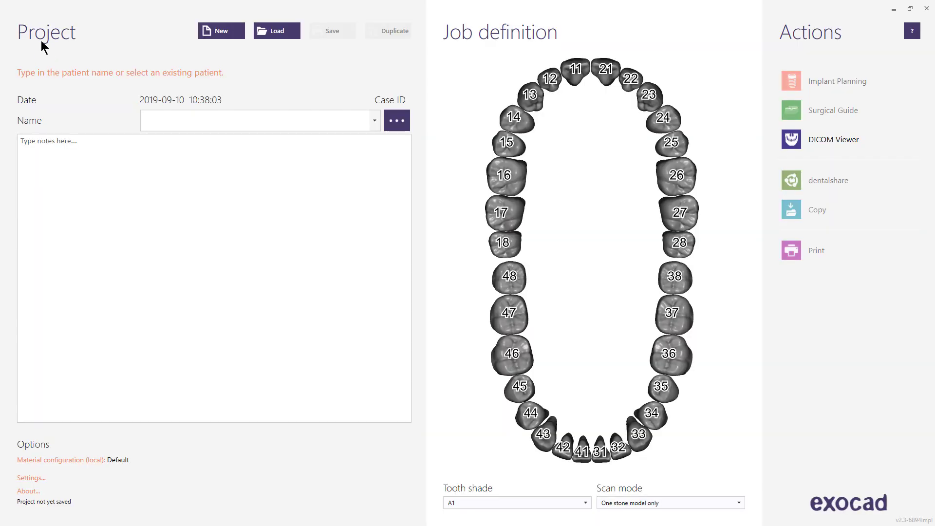
{"action": "left_click", "coordinate": [528, 95]}
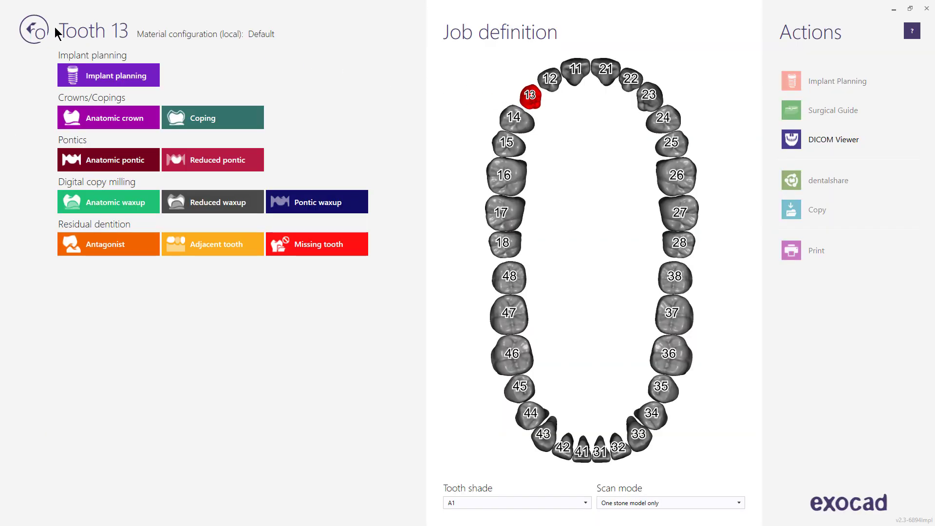
{"action": "left_click", "coordinate": [33, 30]}
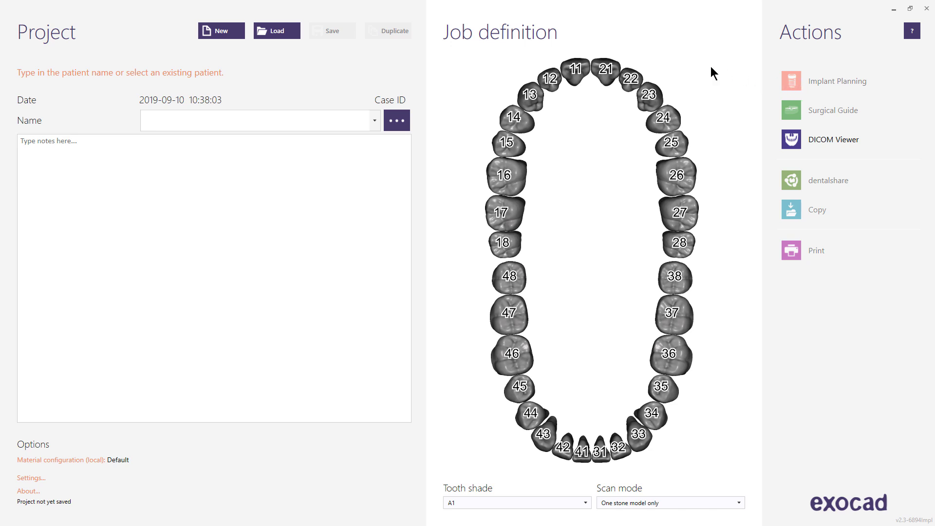
Load the existing patient's saved project and launch Implant Planning
{"action": "left_click", "coordinate": [276, 31]}
{"action": "left_click", "coordinate": [293, 99]}
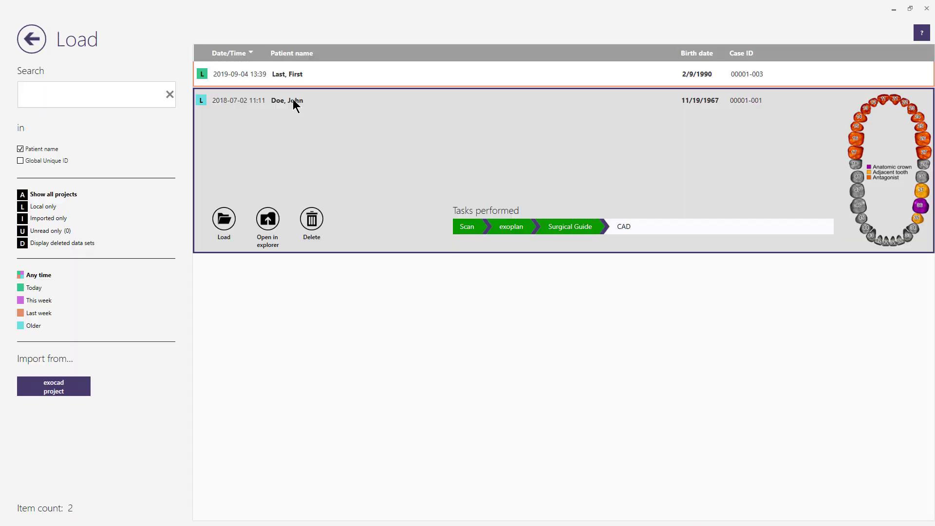
{"action": "double_click", "coordinate": [293, 101]}
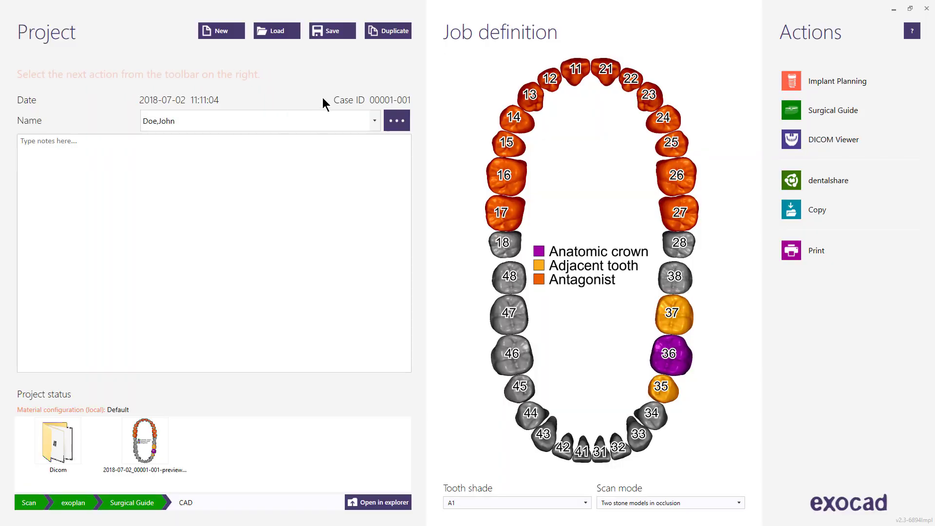
{"action": "left_click", "coordinate": [812, 87]}
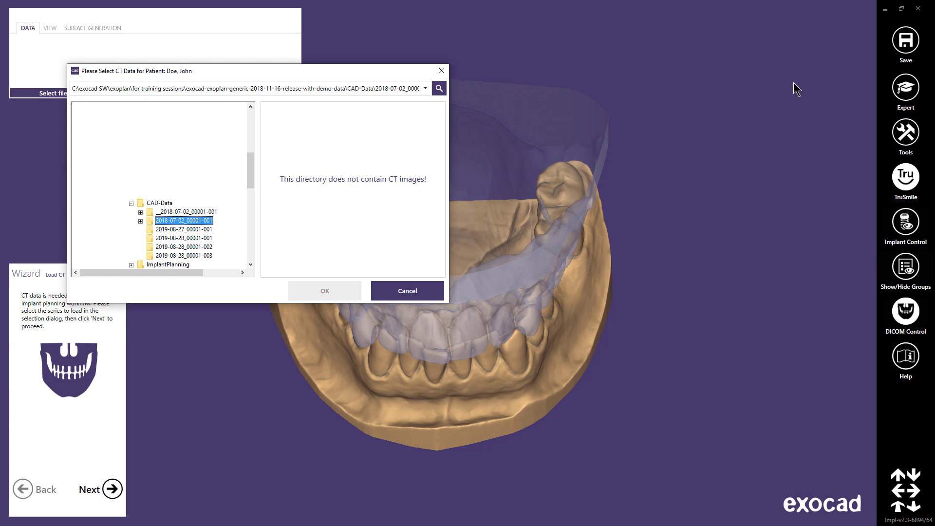
Load the CT series from the case's Dicom folder and set surface threshold to 882
{"action": "left_click", "coordinate": [140, 221]}
{"action": "left_click", "coordinate": [173, 230]}
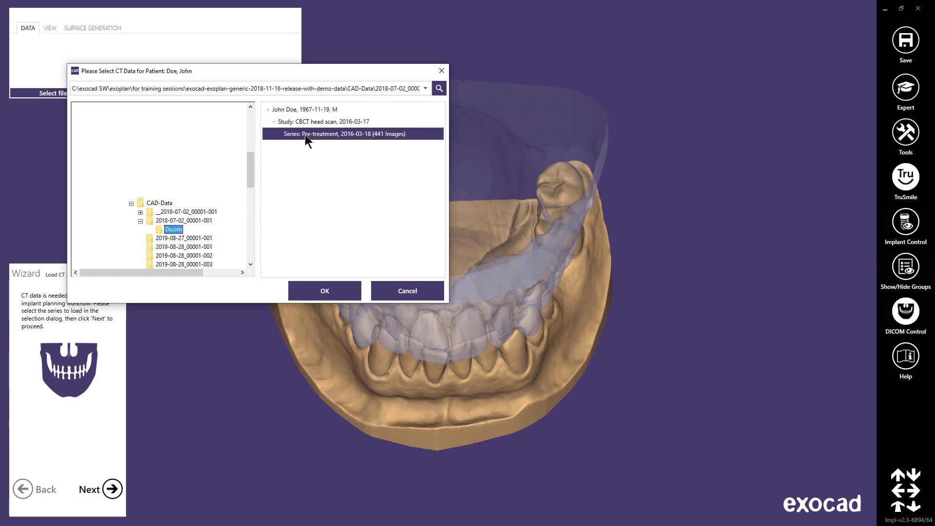
{"action": "left_click", "coordinate": [324, 291]}
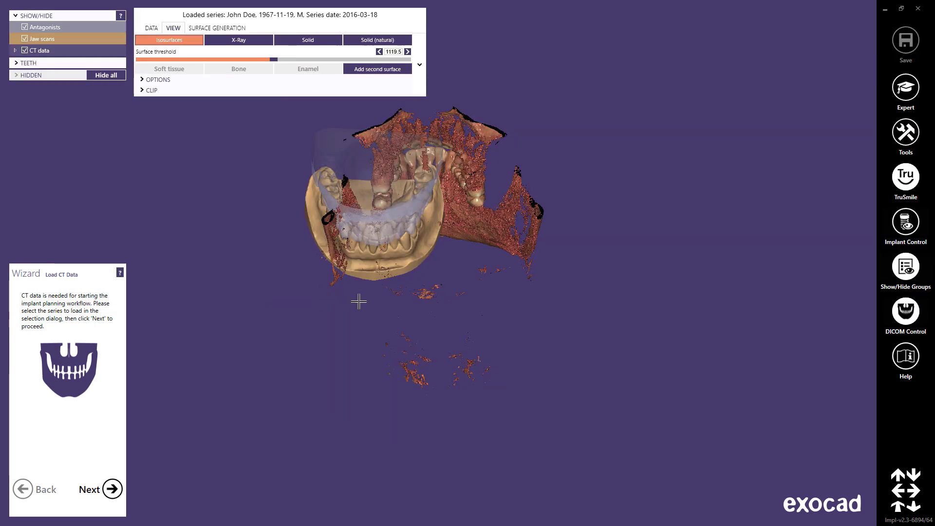
{"action": "left_click", "coordinate": [905, 507]}
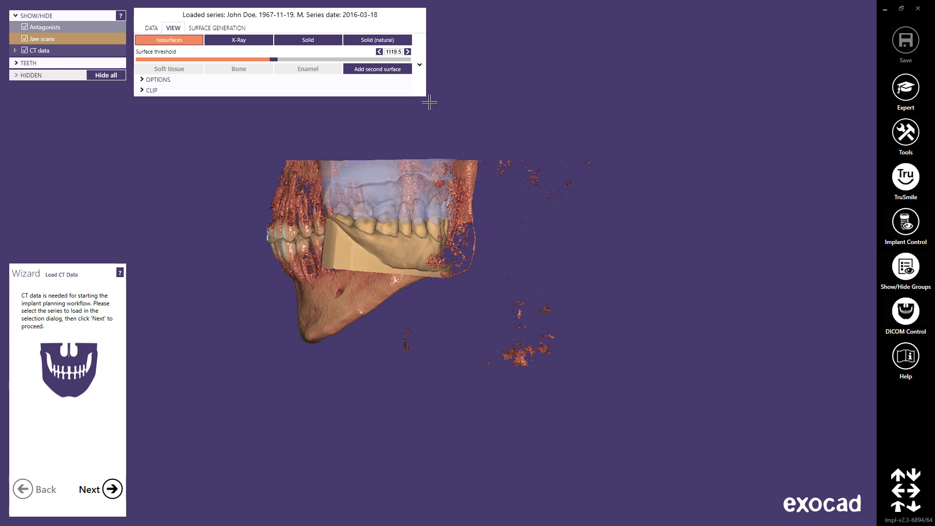
{"action": "mouse_move", "coordinate": [276, 60]}
{"action": "left_mouse_down"}
{"action": "mouse_move", "coordinate": [301, 59]}
{"action": "mouse_move", "coordinate": [260, 59]}
{"action": "left_mouse_up"}
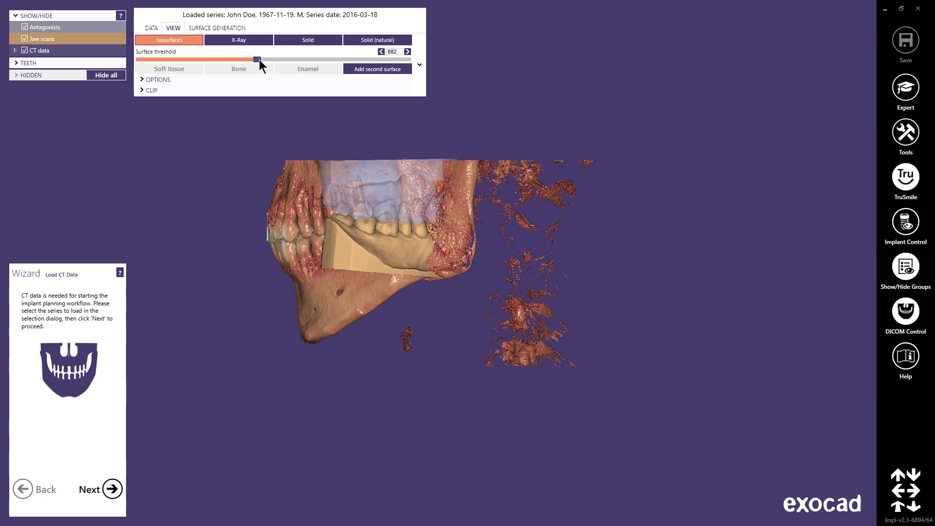
Save soft tissue, bone and enamel density references from the CT scan
{"action": "left_click", "coordinate": [112, 490]}
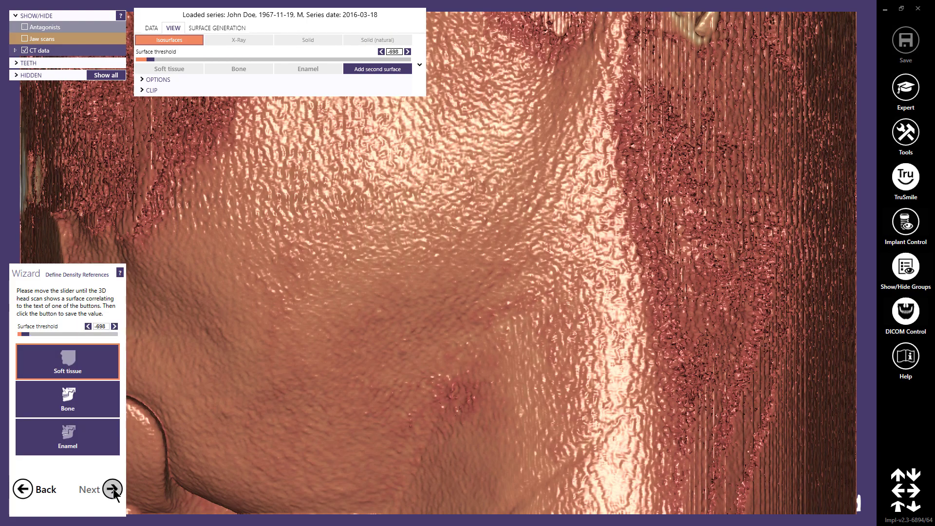
{"action": "scroll", "coordinate": [237, 364], "scroll_direction": "down", "scroll_amount": 1}
{"action": "scroll", "coordinate": [237, 363], "scroll_direction": "down", "scroll_amount": 1}
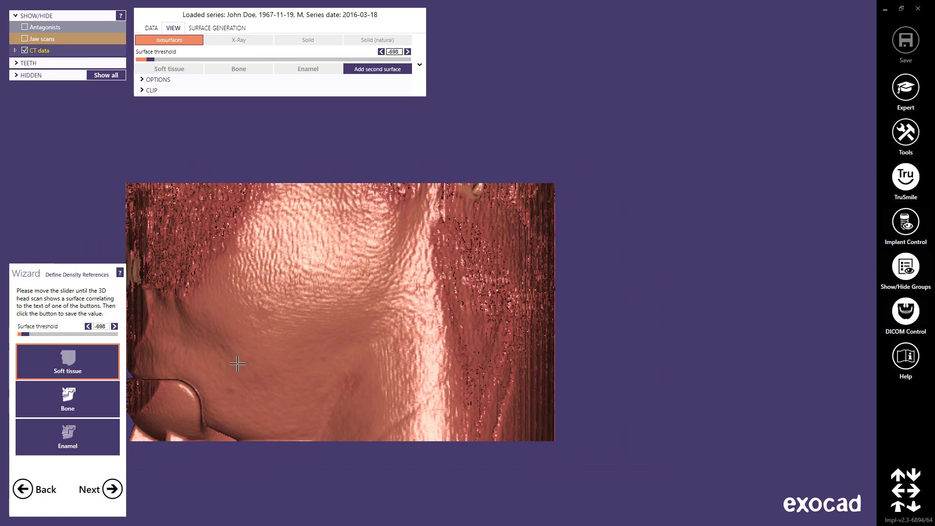
{"action": "middle_click_drag", "start_coordinate": [239, 361], "coordinate": [322, 350]}
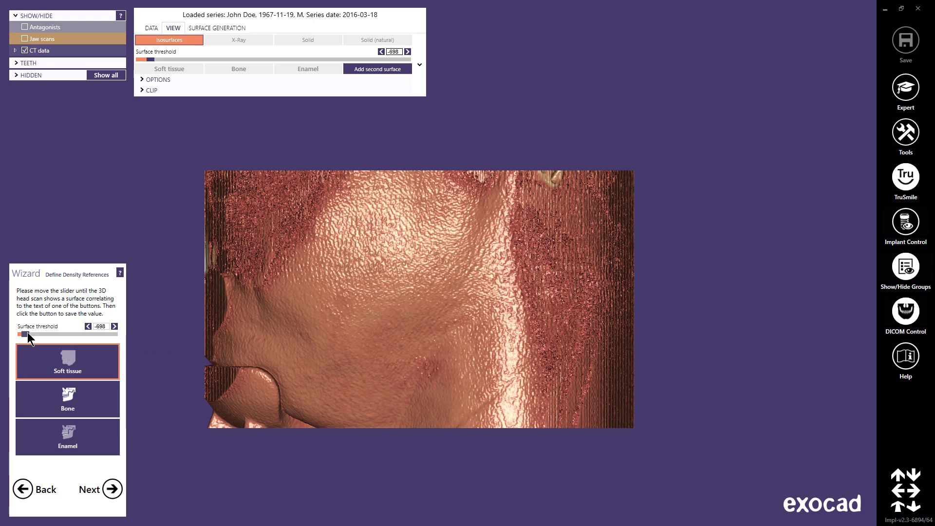
{"action": "left_click", "coordinate": [51, 363]}
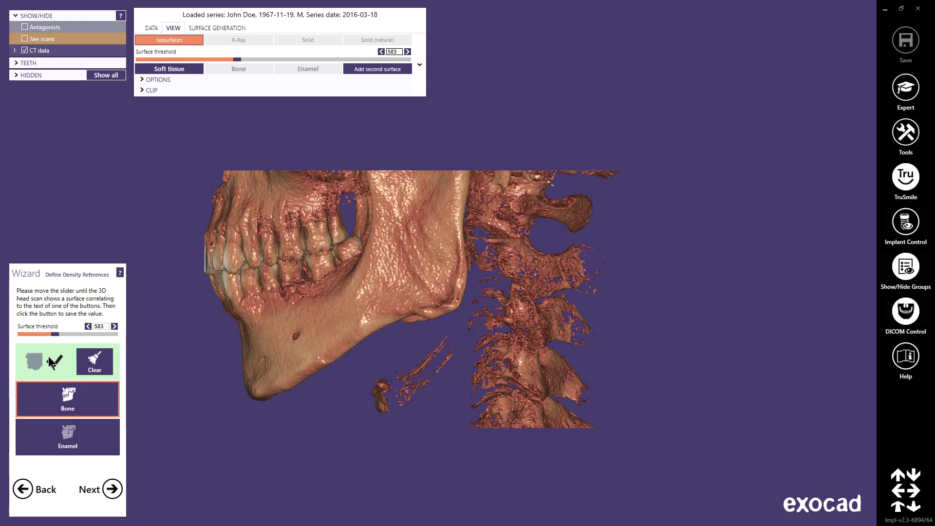
{"action": "left_click", "coordinate": [68, 402]}
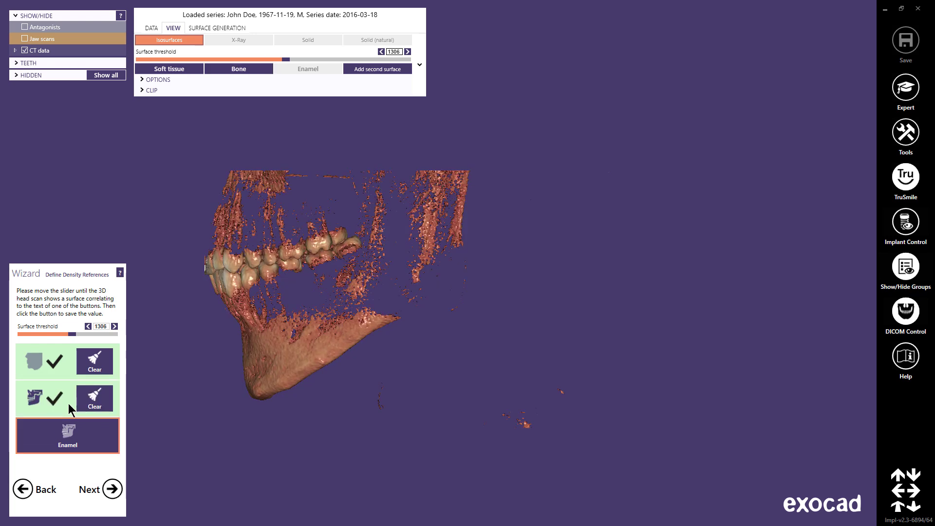
{"action": "left_click", "coordinate": [74, 433]}
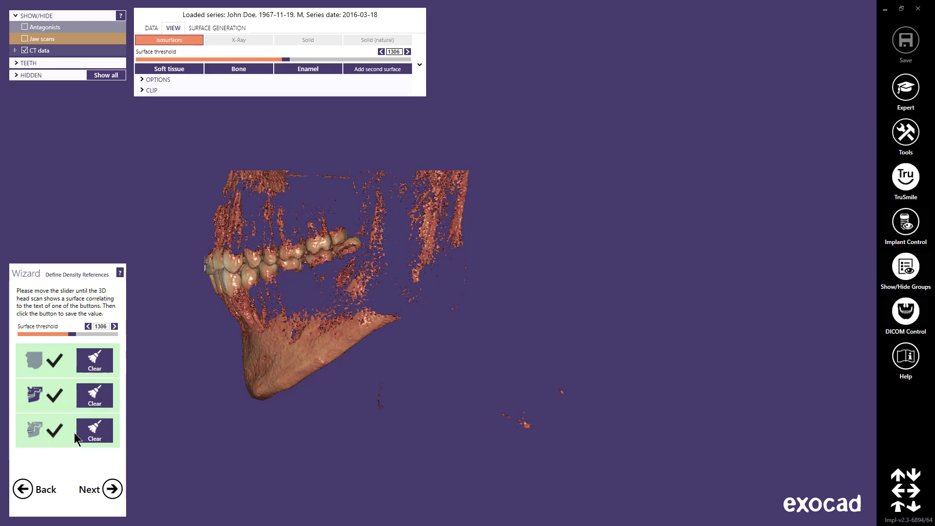
{"action": "left_click", "coordinate": [112, 490]}
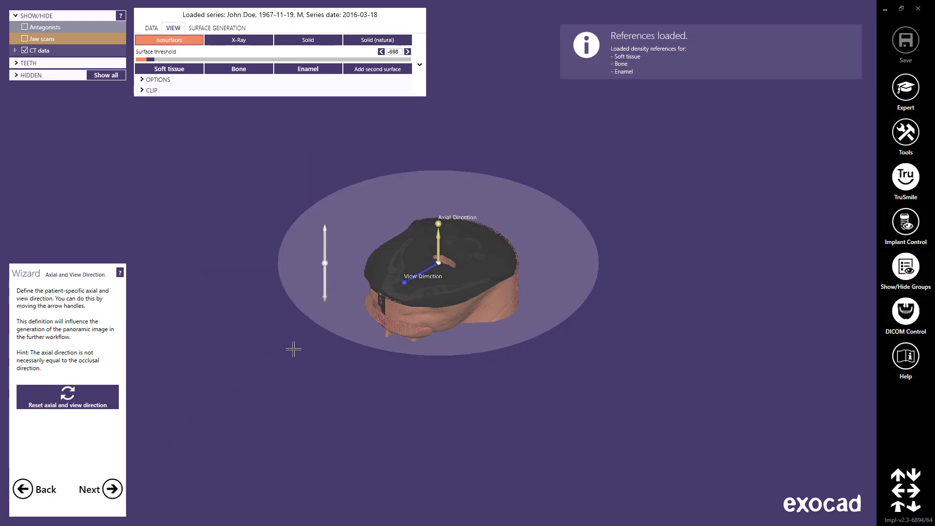
Tilt the axial direction arrow and adjust the view direction for the patient
{"action": "right_click_drag", "start_coordinate": [332, 345], "coordinate": [335, 343]}
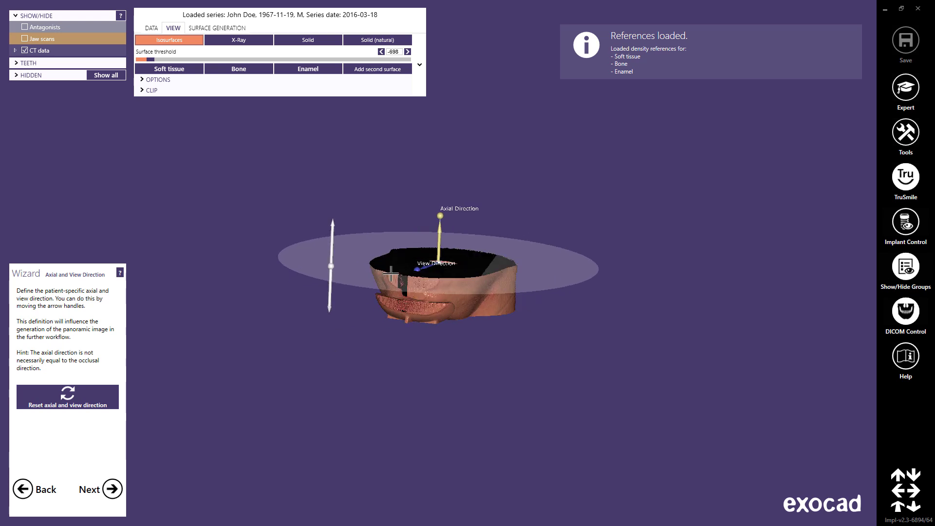
{"action": "left_click_drag", "start_coordinate": [436, 216], "coordinate": [452, 217]}
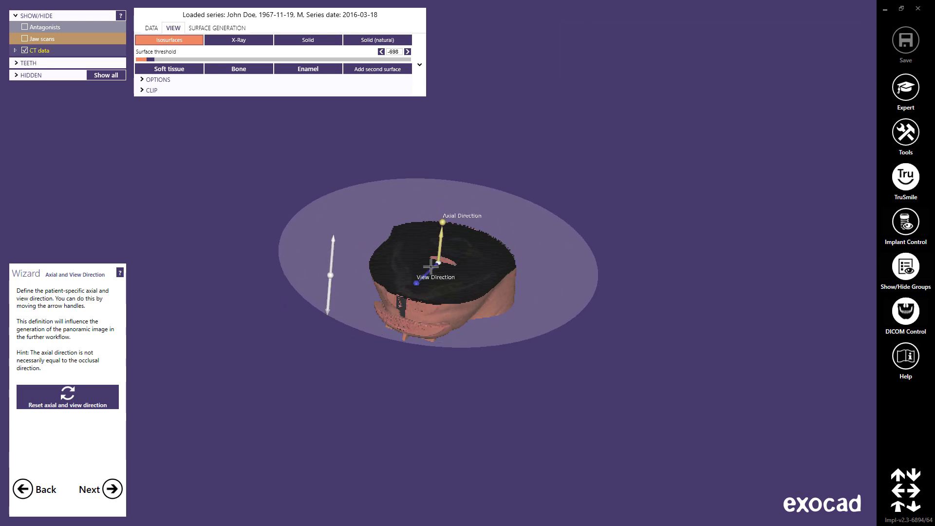
{"action": "left_click_drag", "start_coordinate": [413, 295], "coordinate": [410, 295]}
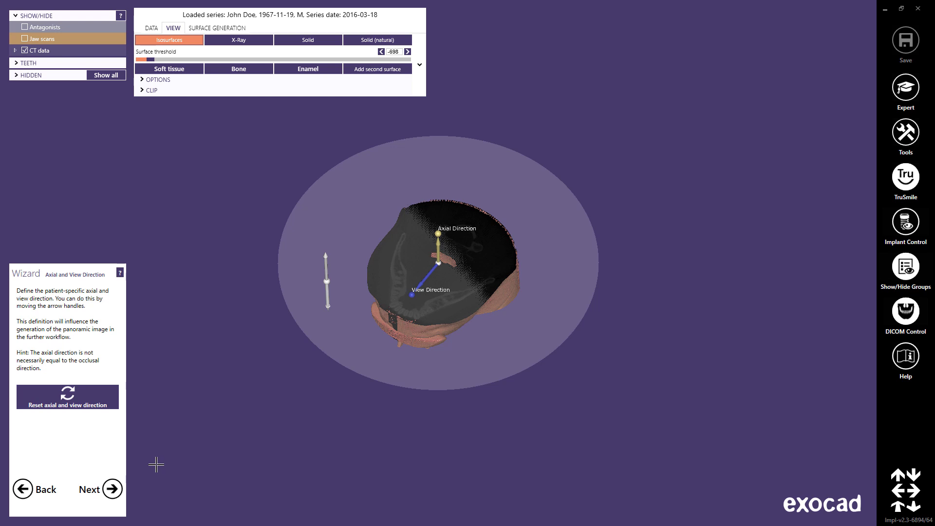
{"action": "left_click", "coordinate": [113, 489]}
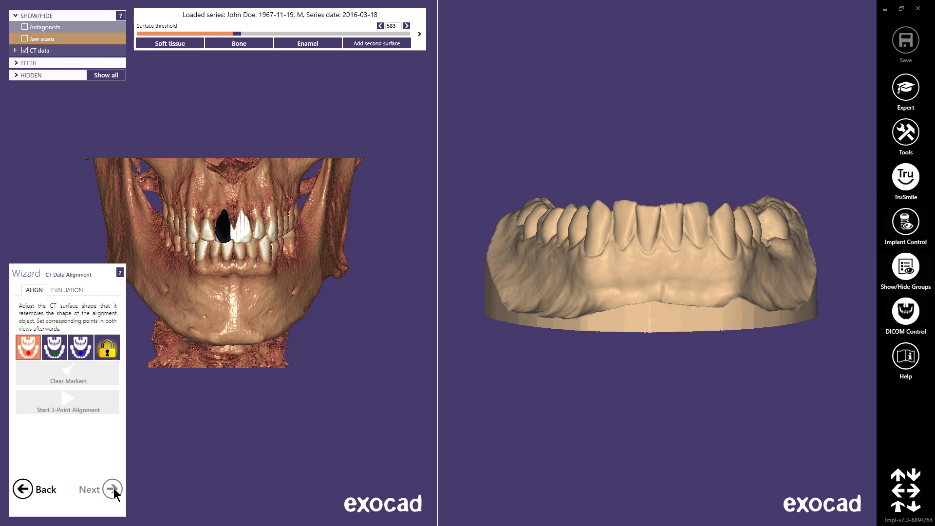
Mark matching red, green and blue points on the CT teeth and the jaw scan
{"action": "left_click", "coordinate": [176, 244]}
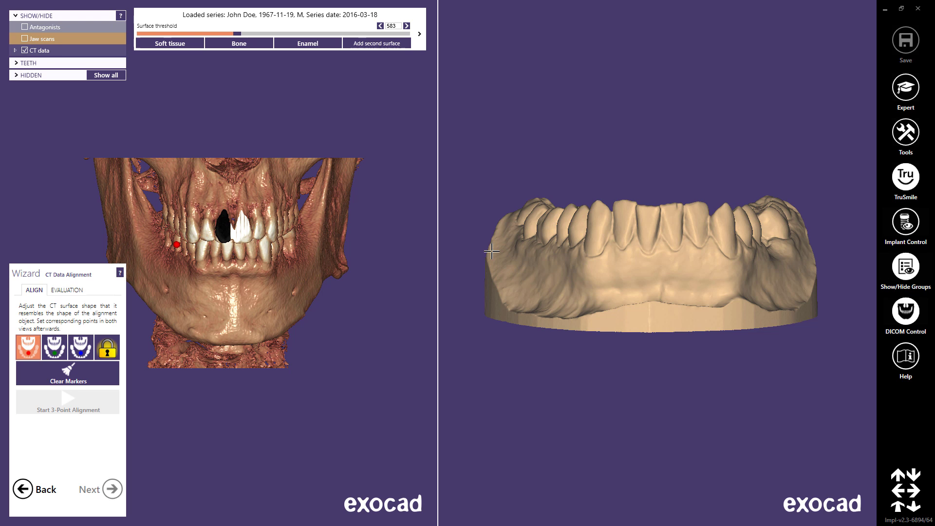
{"action": "left_click", "coordinate": [546, 239]}
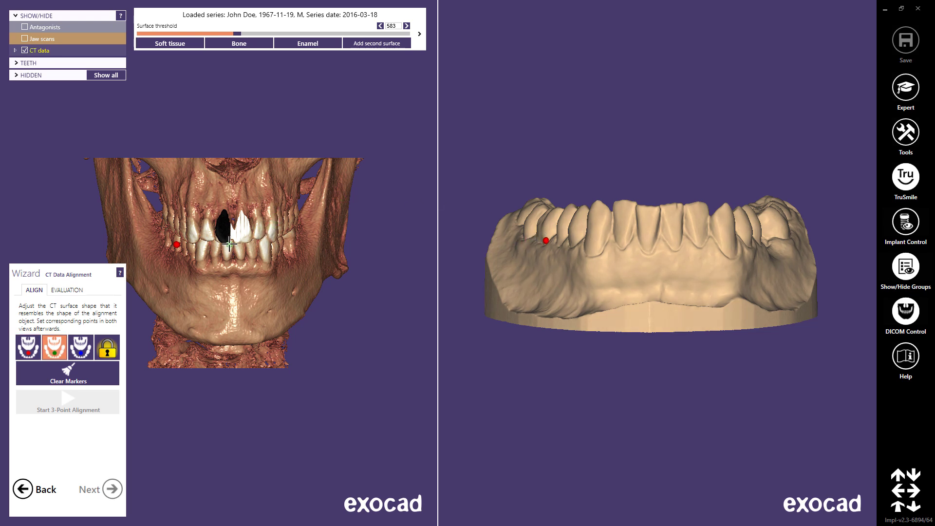
{"action": "left_click", "coordinate": [231, 242]}
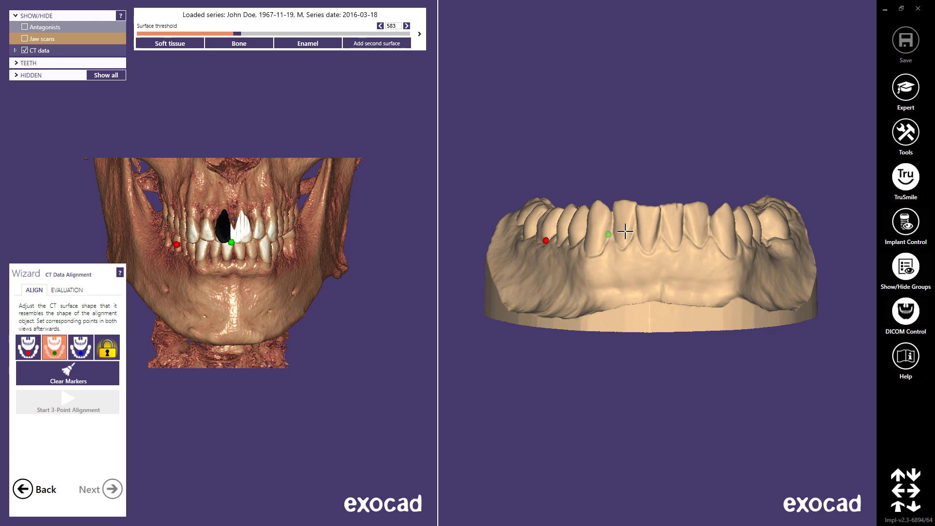
{"action": "left_click", "coordinate": [658, 208]}
{"action": "left_click", "coordinate": [290, 238]}
{"action": "left_click", "coordinate": [778, 236]}
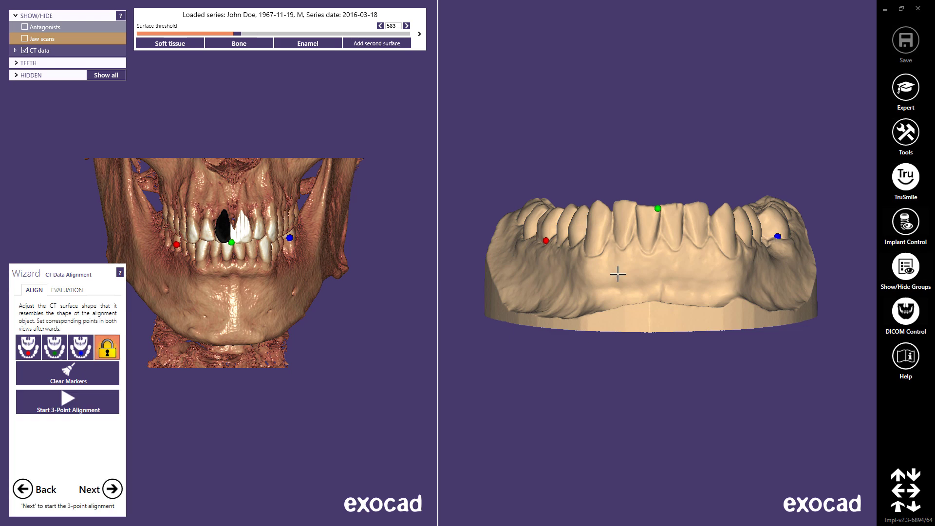
Align the jaw scan to the CT by three points, refine with best fit, and accept
{"action": "left_click", "coordinate": [67, 403]}
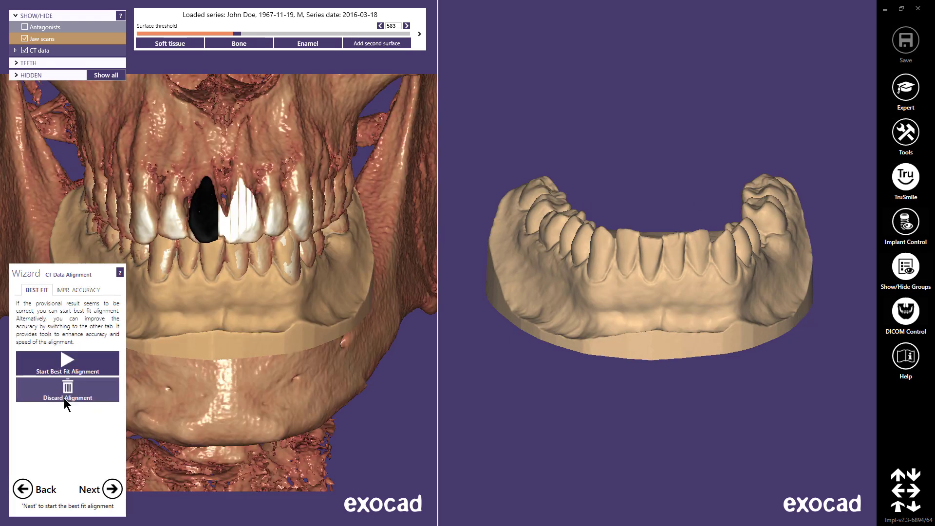
{"action": "left_click", "coordinate": [66, 359]}
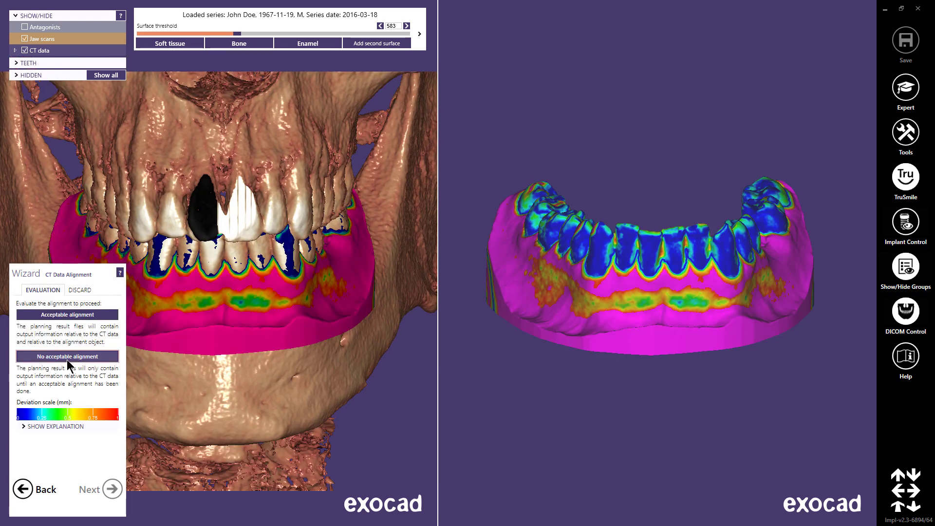
{"action": "left_click_drag", "start_coordinate": [618, 306], "coordinate": [623, 317]}
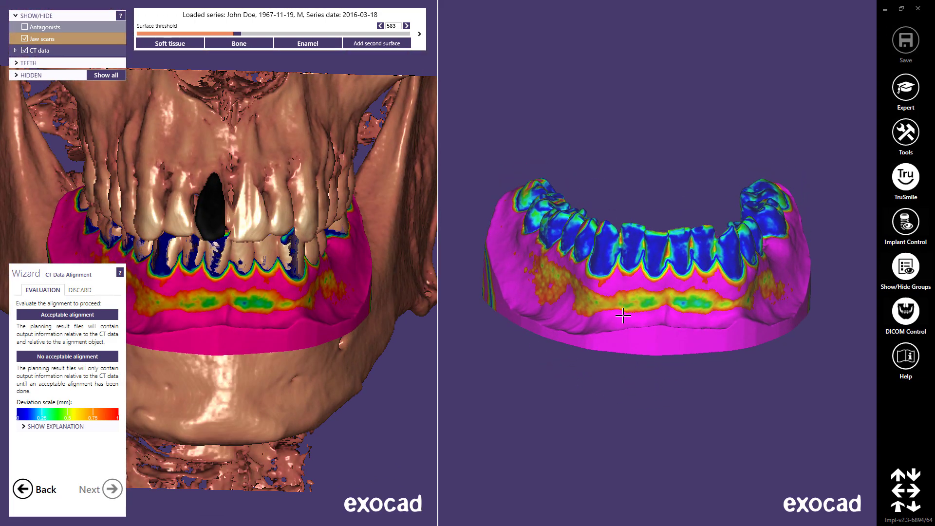
{"action": "left_click", "coordinate": [75, 316]}
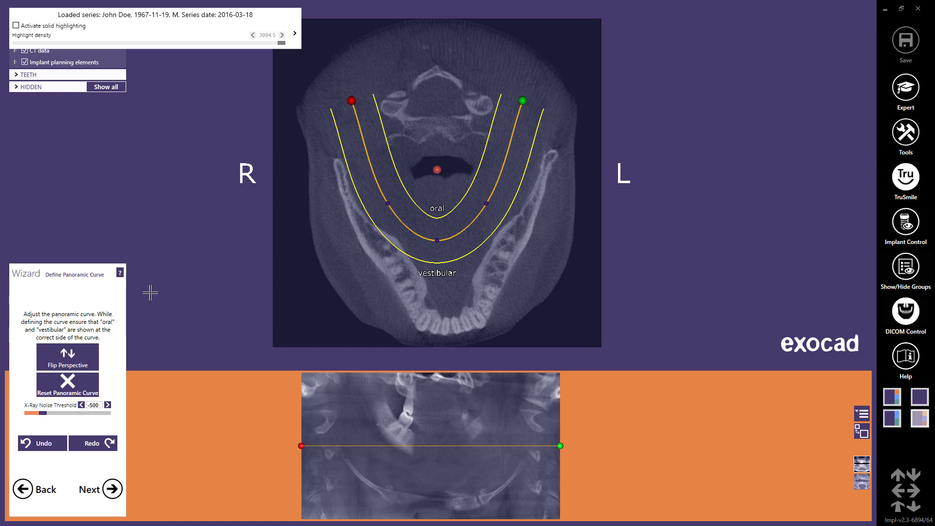
Fit the panoramic curve's ends and control points to the mandible; set X-ray noise threshold -124
{"action": "left_click_drag", "start_coordinate": [436, 170], "coordinate": [450, 256]}
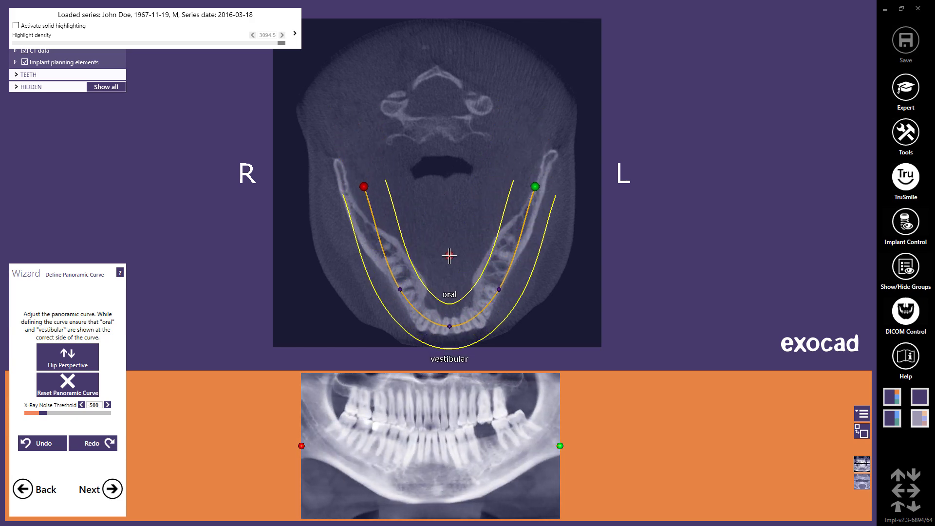
{"action": "left_click_drag", "start_coordinate": [533, 186], "coordinate": [556, 141]}
{"action": "left_click_drag", "start_coordinate": [364, 187], "coordinate": [331, 147]}
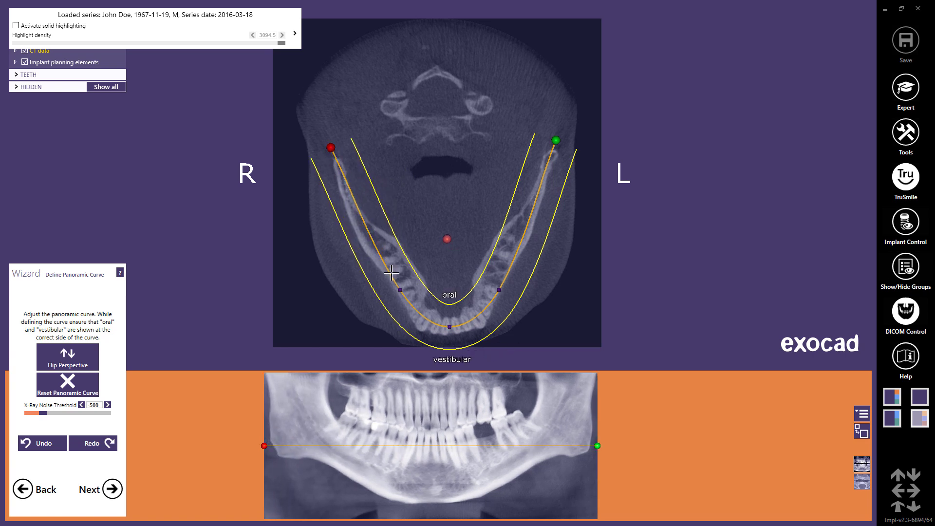
{"action": "left_click_drag", "start_coordinate": [400, 290], "coordinate": [400, 273]}
{"action": "left_click_drag", "start_coordinate": [374, 220], "coordinate": [362, 229]}
{"action": "left_click", "coordinate": [526, 227]}
{"action": "left_click_drag", "start_coordinate": [499, 290], "coordinate": [493, 279]}
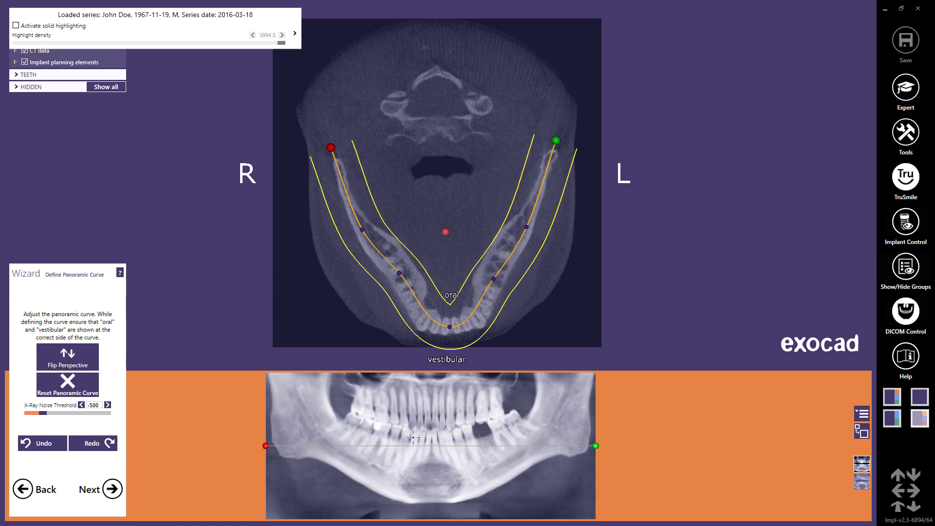
{"action": "left_click_drag", "start_coordinate": [43, 413], "coordinate": [55, 414]}
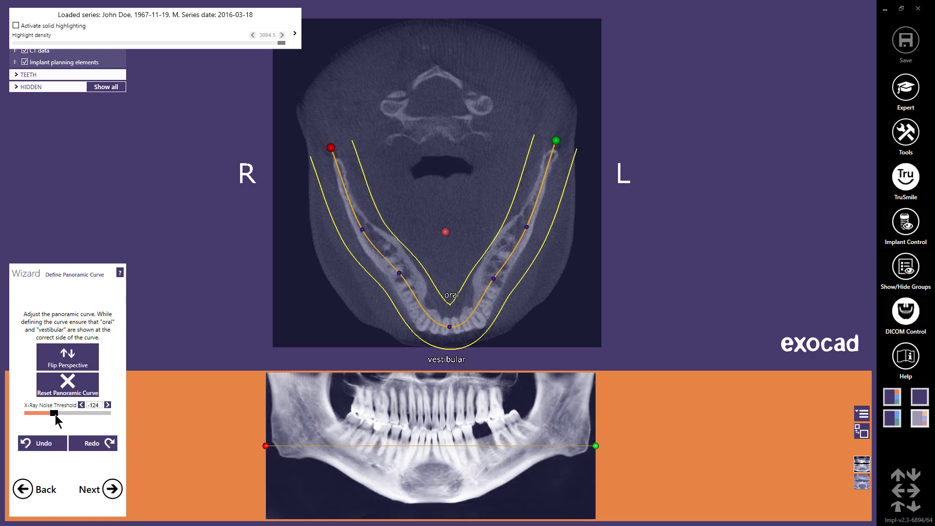
{"action": "left_click", "coordinate": [112, 489]}
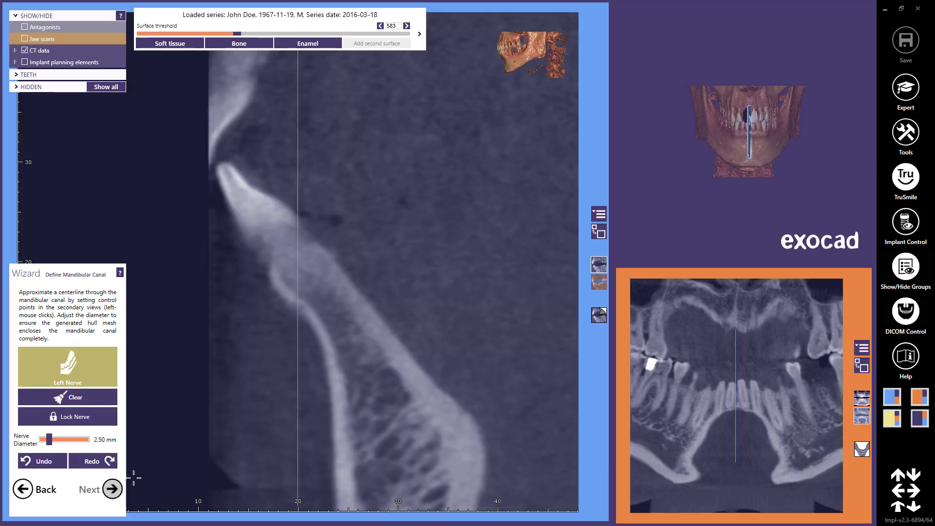
Show a jaw cross-section and place the first left nerve points in the canal
{"action": "mouse_move", "coordinate": [759, 160]}
{"action": "right_mouse_down"}
{"action": "mouse_move", "coordinate": [726, 167]}
{"action": "mouse_move", "coordinate": [752, 162]}
{"action": "right_mouse_up"}
{"action": "scroll", "coordinate": [751, 162], "scroll_direction": "up", "scroll_amount": 10}
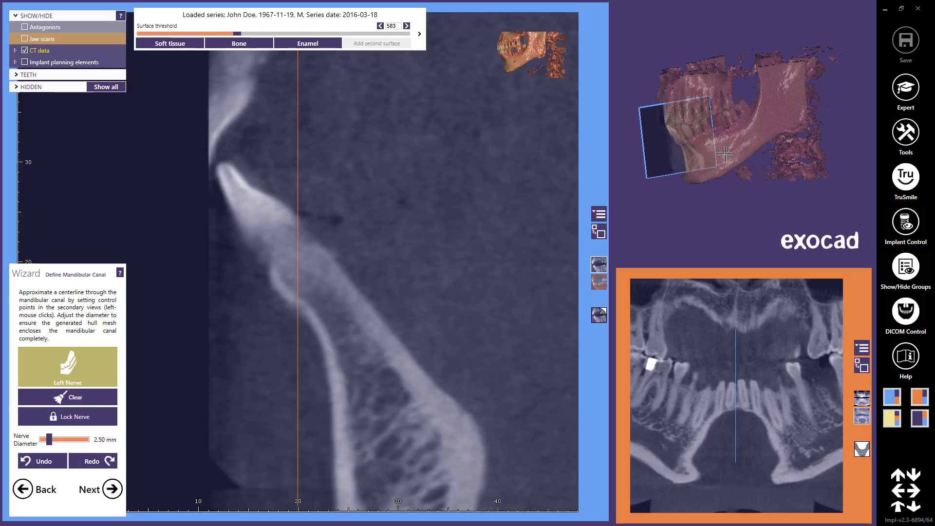
{"action": "left_click", "coordinate": [602, 311]}
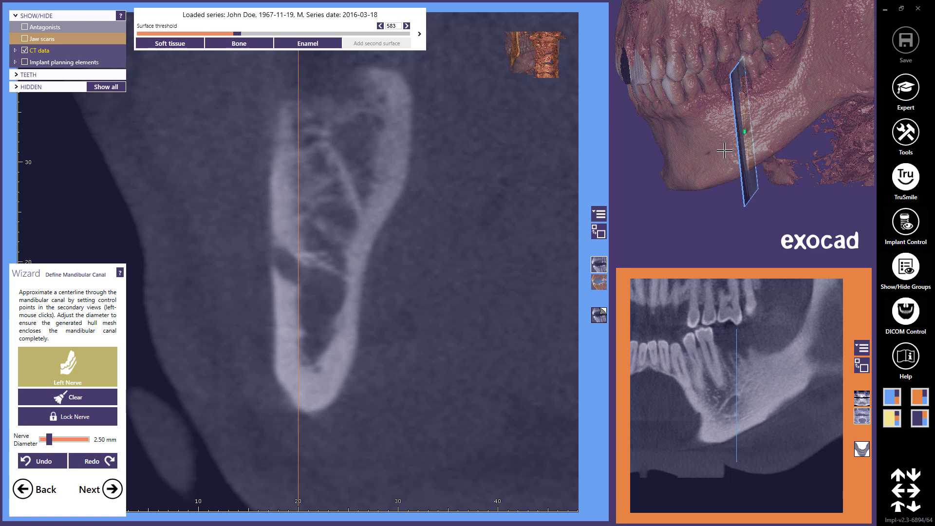
{"action": "left_click", "coordinate": [281, 261]}
{"action": "left_click", "coordinate": [306, 278]}
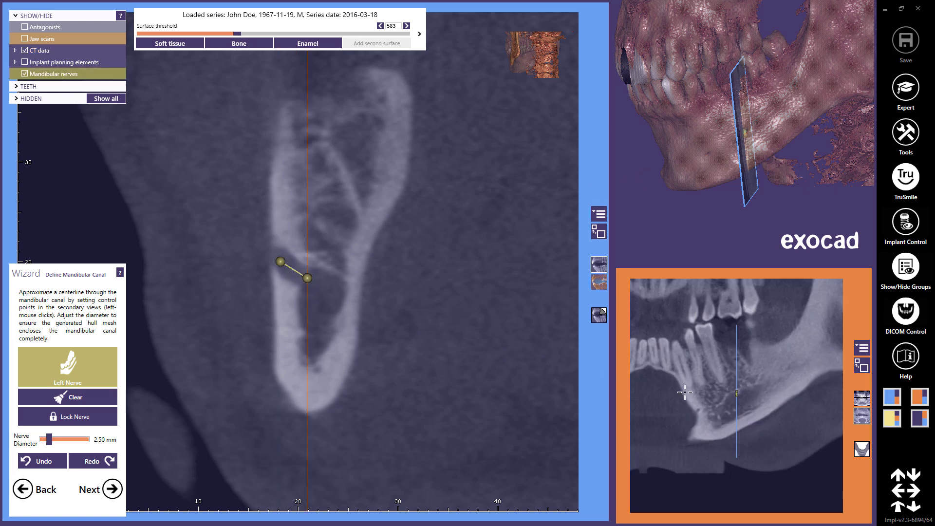
{"action": "scroll", "coordinate": [731, 415], "scroll_direction": "down", "scroll_amount": 3}
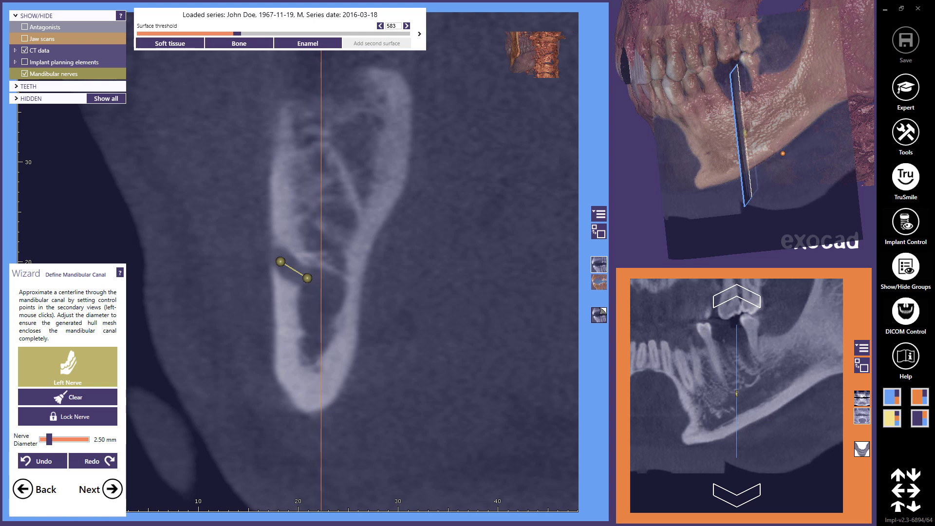
{"action": "left_click", "coordinate": [728, 405]}
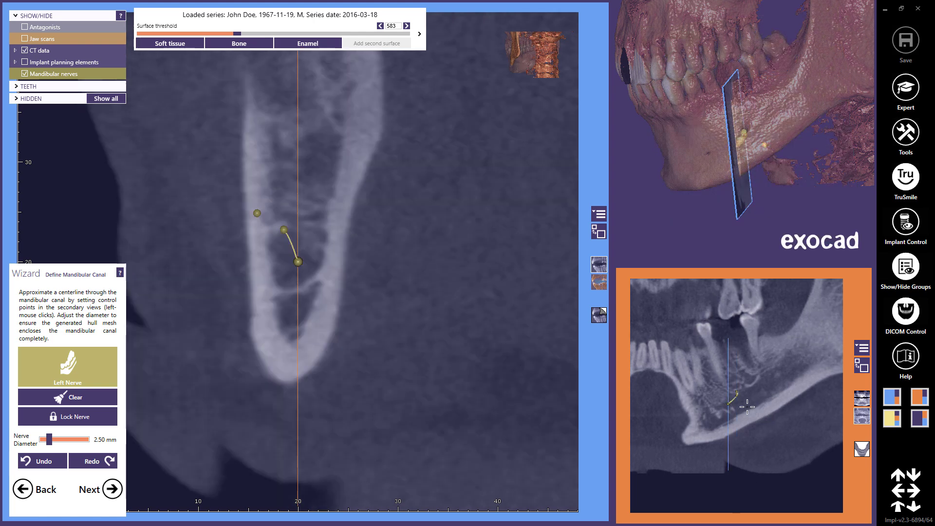
{"action": "scroll", "coordinate": [298, 261], "scroll_direction": "down", "scroll_amount": 3}
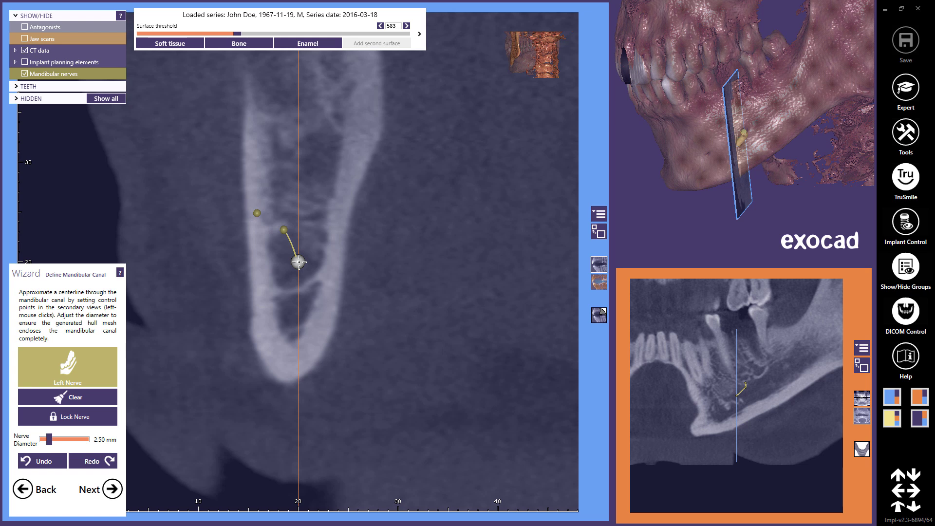
{"action": "left_click", "coordinate": [300, 251]}
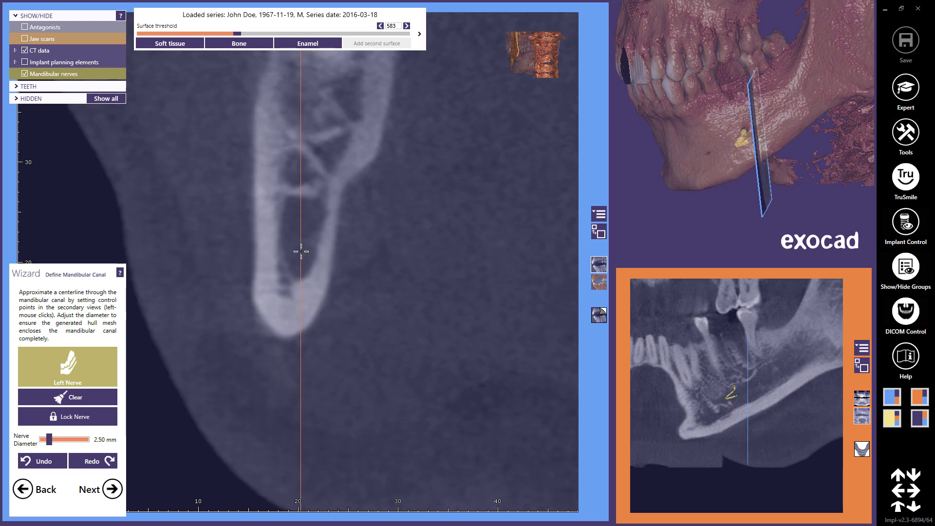
{"action": "left_click", "coordinate": [305, 225]}
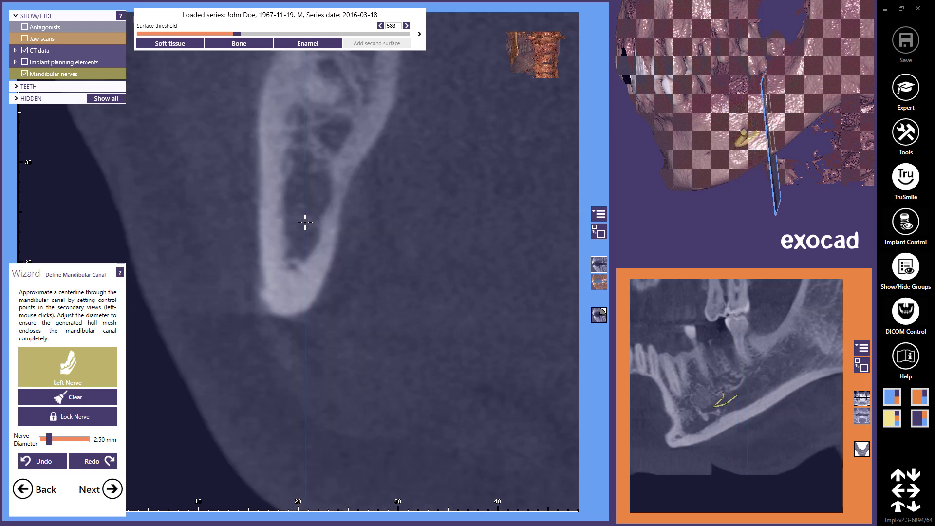
{"action": "left_click", "coordinate": [861, 366]}
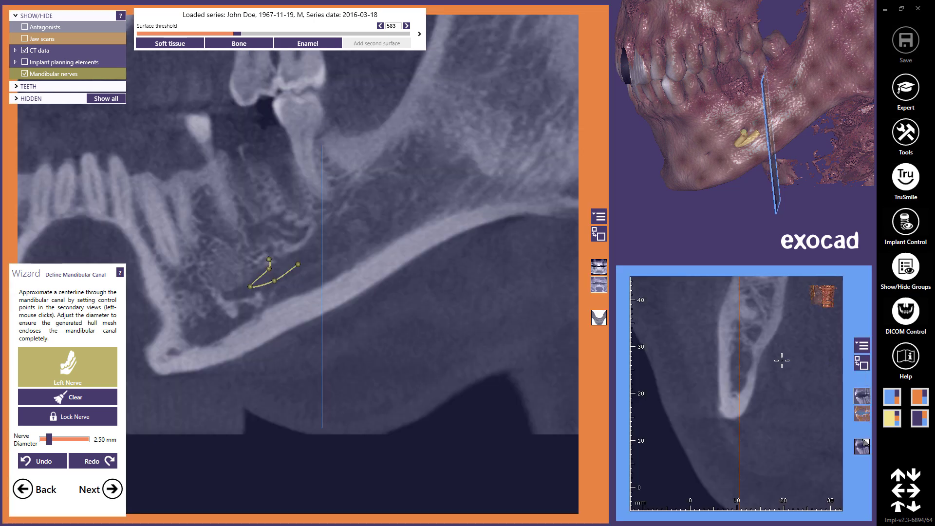
Extend the left nerve path back along the canal up into the ramus
{"action": "left_click", "coordinate": [313, 251]}
{"action": "scroll", "coordinate": [373, 270], "scroll_direction": "down", "scroll_amount": 5}
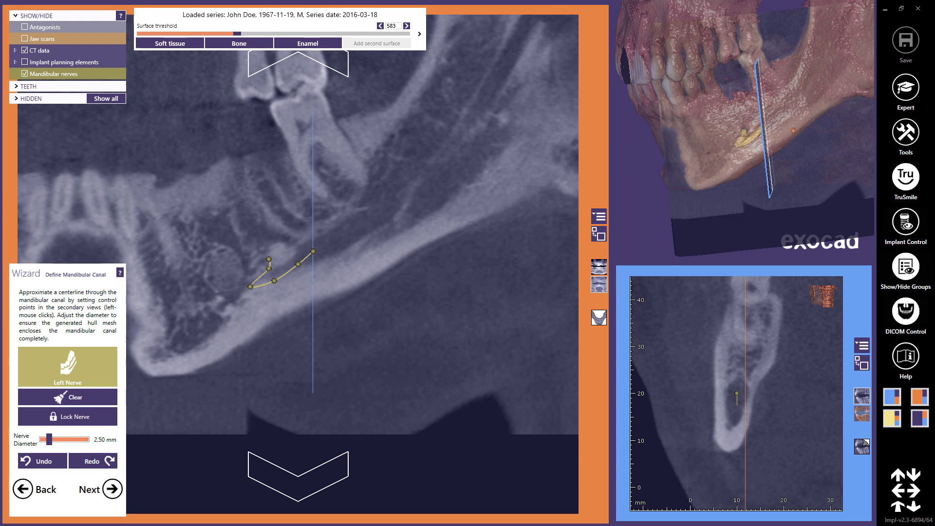
{"action": "left_click", "coordinate": [338, 238]}
{"action": "left_click", "coordinate": [362, 223]}
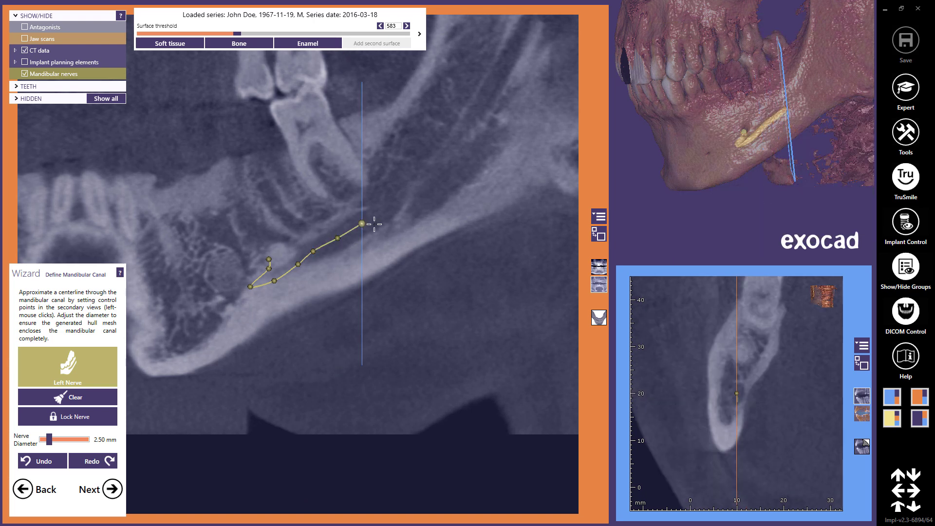
{"action": "scroll", "coordinate": [403, 221], "scroll_direction": "down", "scroll_amount": 3}
{"action": "left_click", "coordinate": [383, 211]}
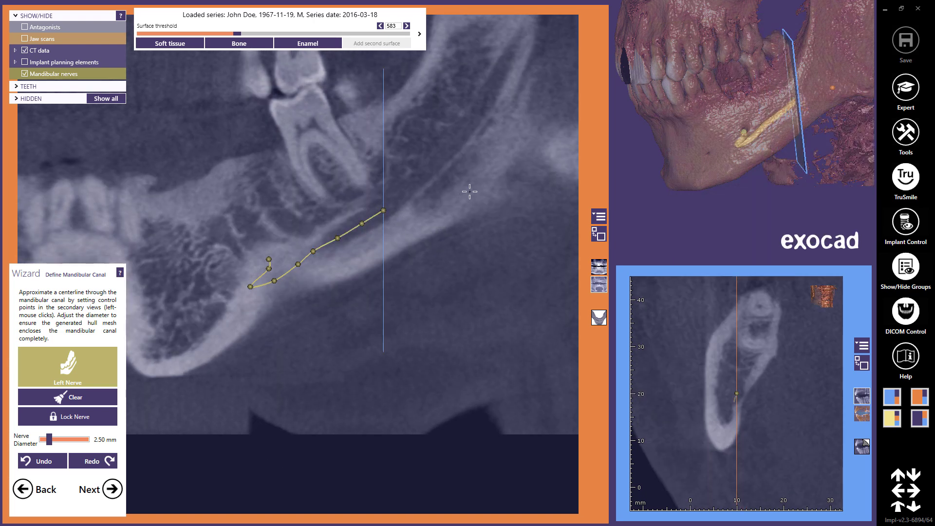
{"action": "scroll", "coordinate": [399, 197], "scroll_direction": "down", "scroll_amount": 2}
{"action": "left_click", "coordinate": [411, 183]}
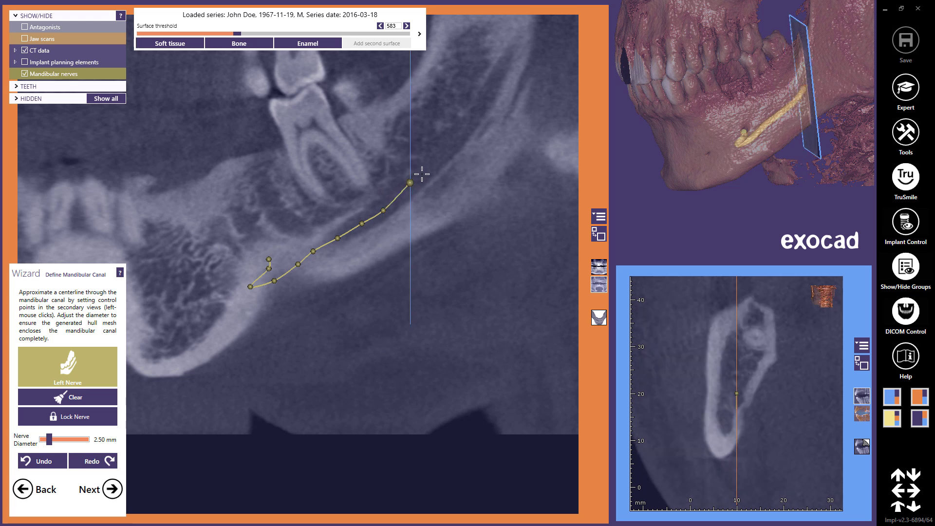
{"action": "left_click", "coordinate": [439, 152]}
{"action": "left_click", "coordinate": [470, 123]}
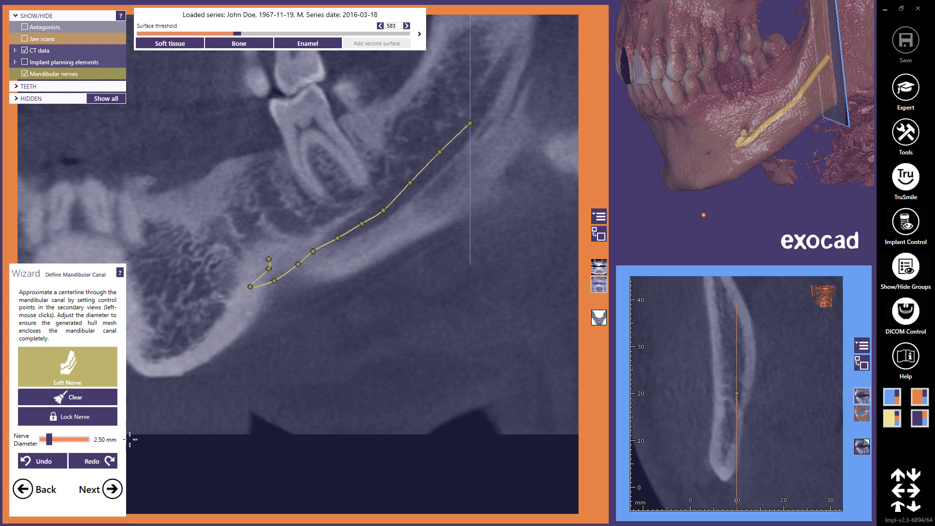
Set the nerve diameter to 4.46 mm and finish the canal
{"action": "left_click_drag", "start_coordinate": [51, 443], "coordinate": [59, 444]}
{"action": "scroll", "coordinate": [341, 219], "scroll_direction": "down", "scroll_amount": 5}
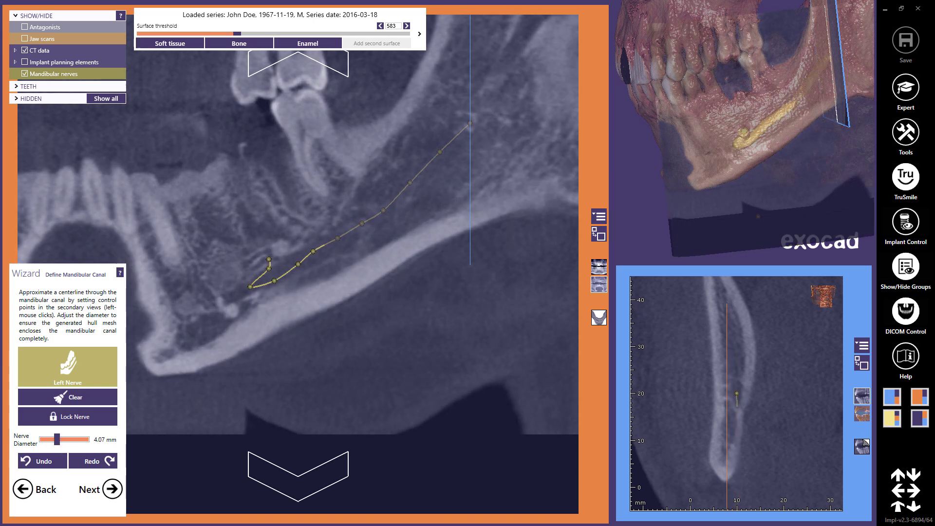
{"action": "left_click_drag", "start_coordinate": [58, 442], "coordinate": [60, 441]}
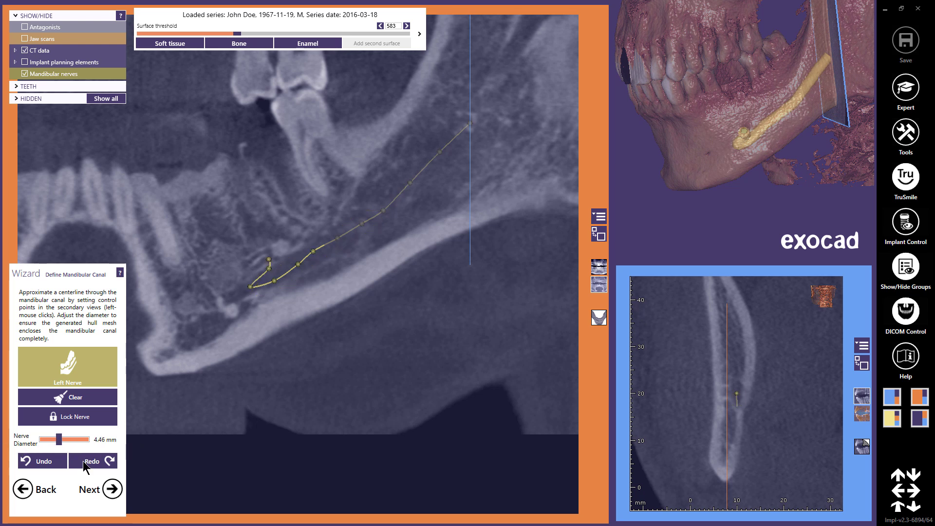
{"action": "left_click", "coordinate": [113, 490]}
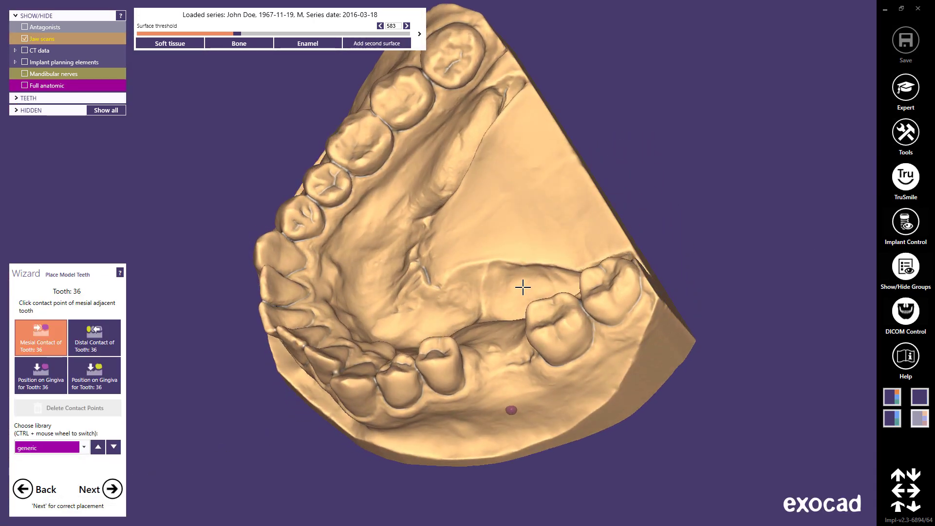
Place tooth 36's mesial and distal contact points and use the alternative tooth library
{"action": "left_click", "coordinate": [453, 351]}
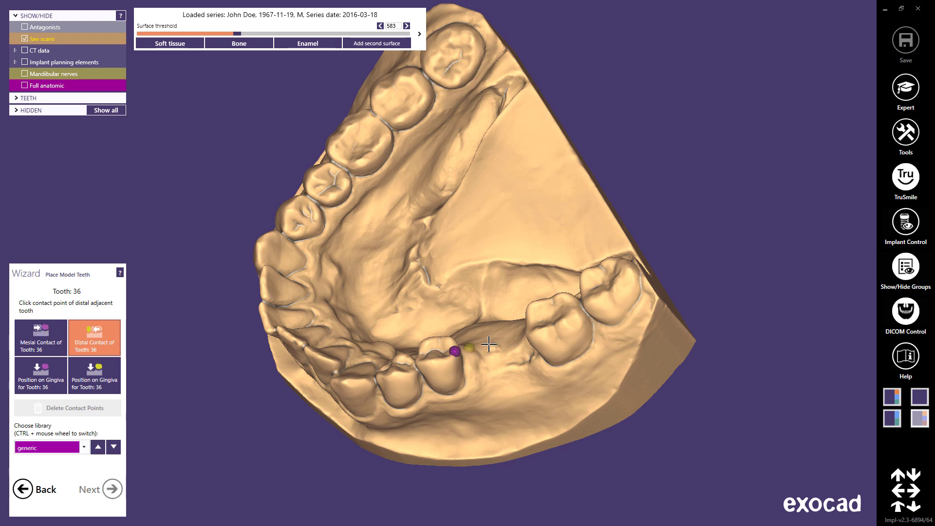
{"action": "left_click", "coordinate": [527, 333]}
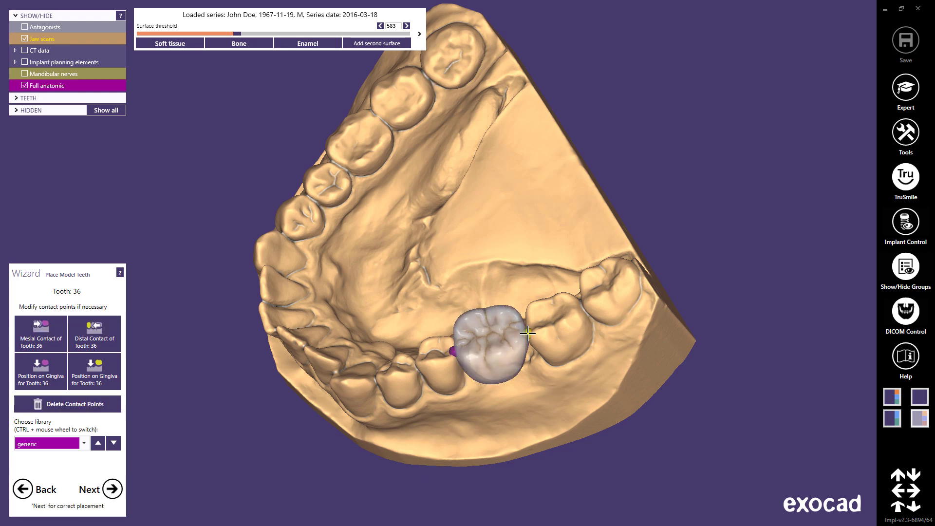
{"action": "left_click", "coordinate": [98, 445]}
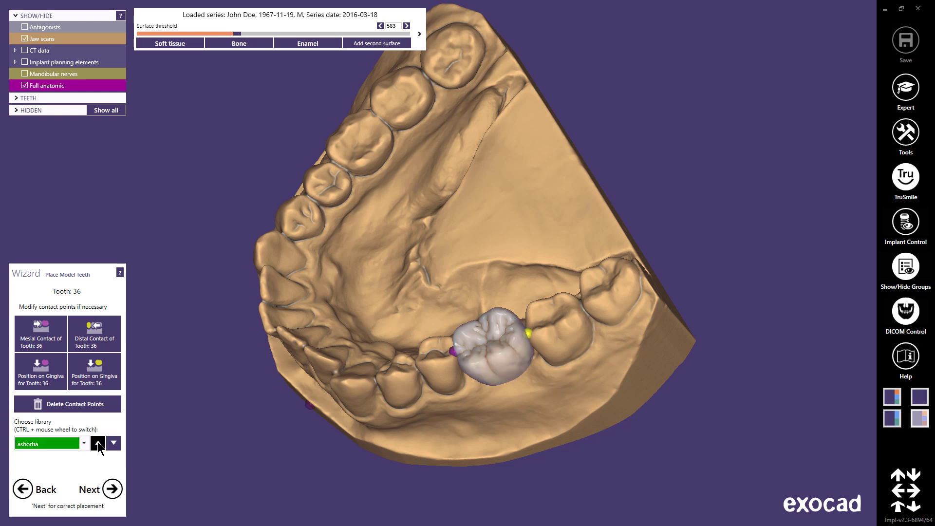
{"action": "left_click", "coordinate": [98, 444]}
{"action": "left_click", "coordinate": [83, 442]}
{"action": "scroll", "coordinate": [71, 361], "scroll_direction": "down", "scroll_amount": 1}
{"action": "scroll", "coordinate": [68, 343], "scroll_direction": "down", "scroll_amount": 1}
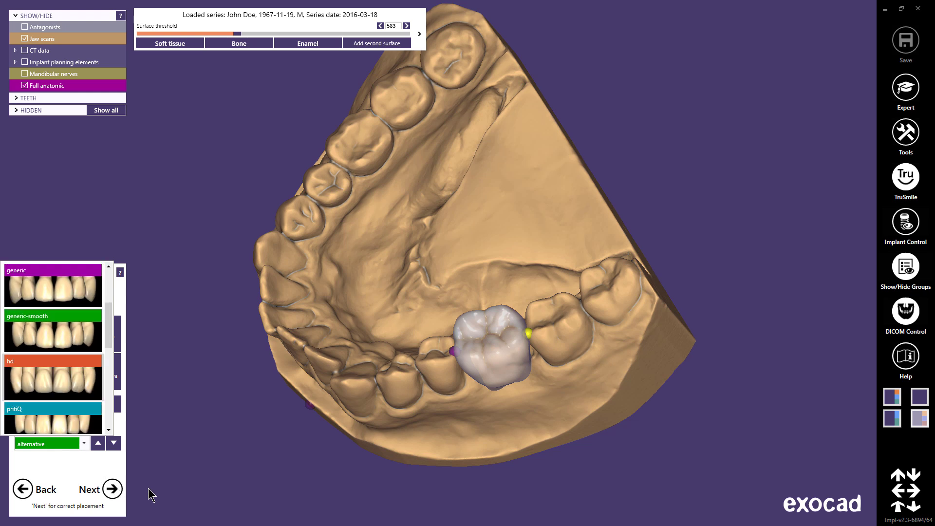
{"action": "left_click", "coordinate": [113, 489]}
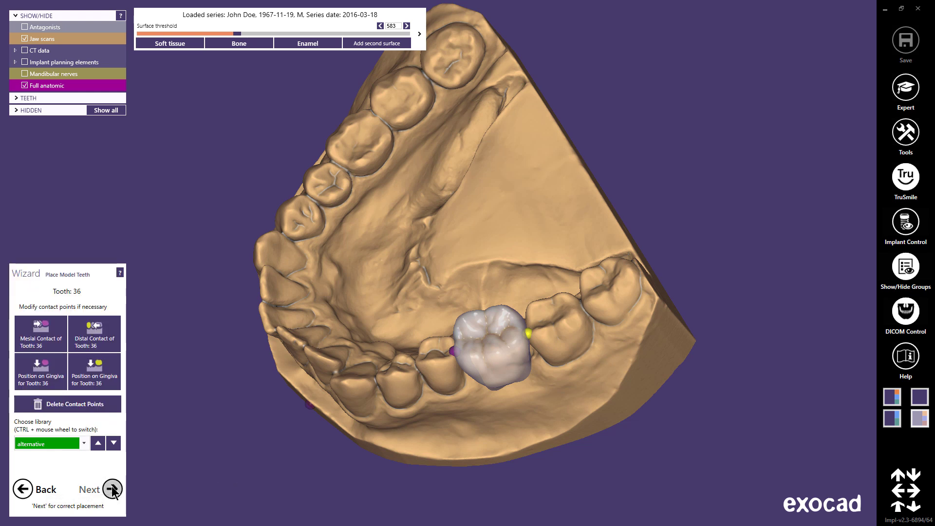
{"action": "left_click", "coordinate": [112, 489]}
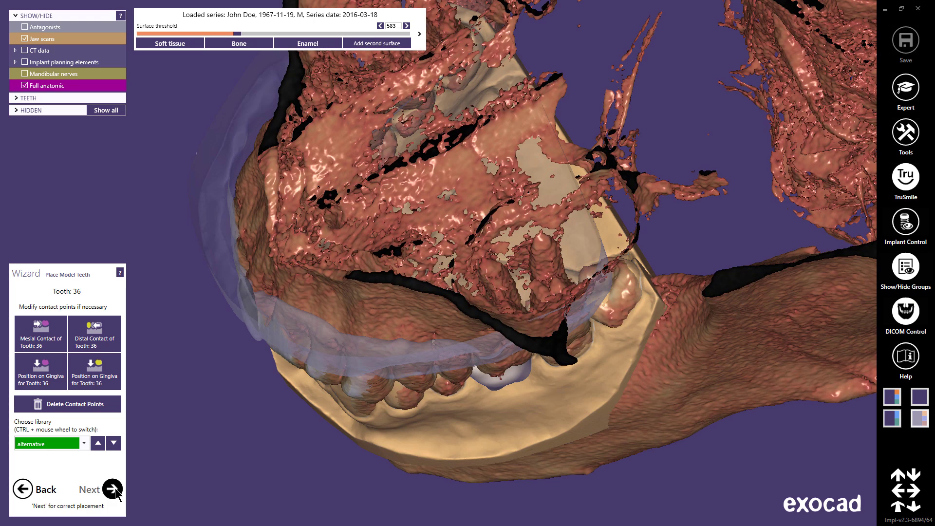
Center the CT slices on tooth 36 and nudge its model crown in the cross-section
{"action": "left_click", "coordinate": [114, 489]}
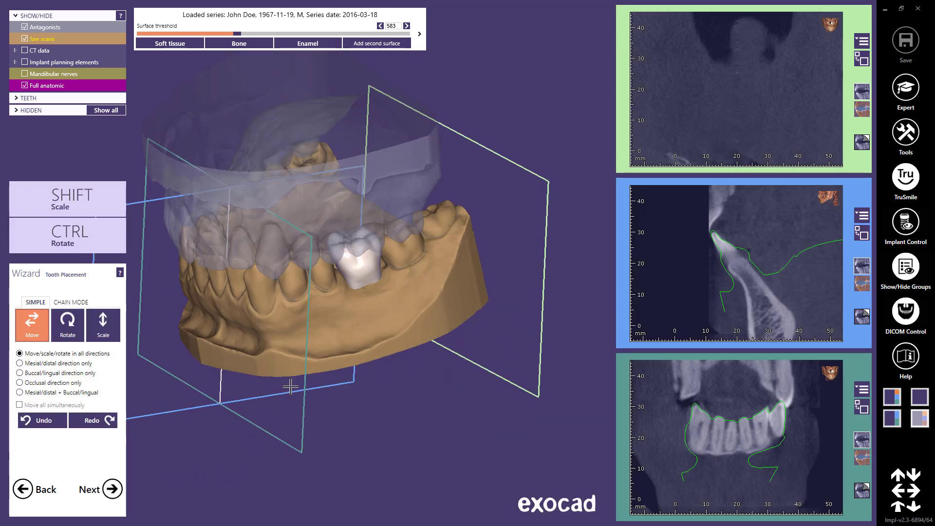
{"action": "right_click_drag", "start_coordinate": [334, 250], "coordinate": [330, 312]}
{"action": "left_click", "coordinate": [341, 336]}
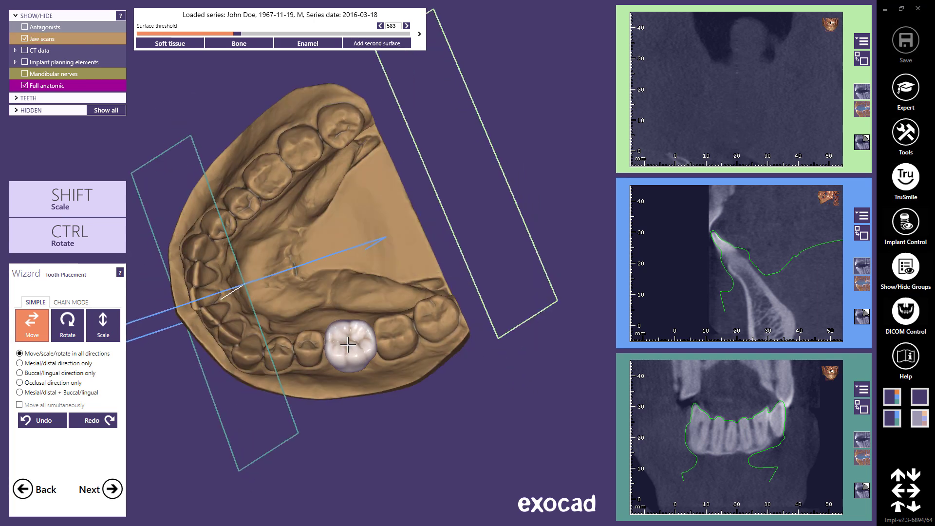
{"action": "left_click_drag", "start_coordinate": [743, 266], "coordinate": [749, 264]}
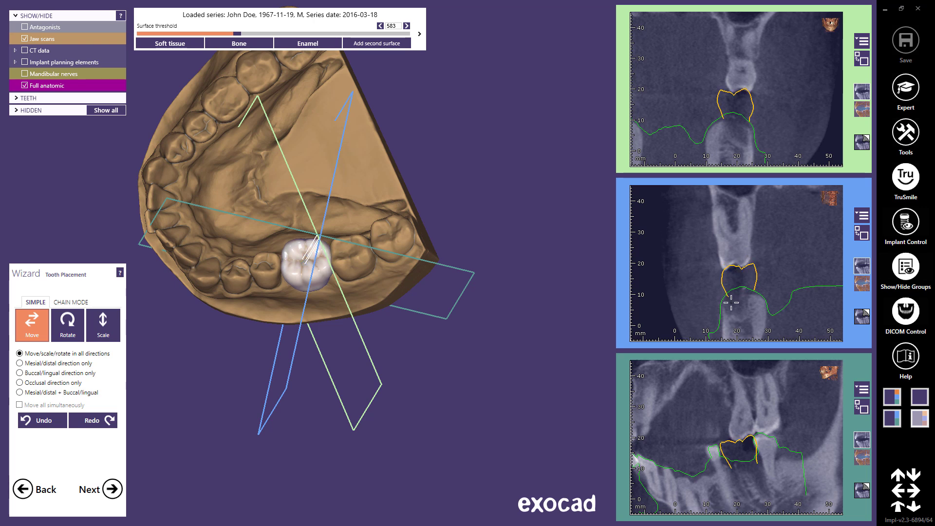
{"action": "right_click_drag", "start_coordinate": [363, 321], "coordinate": [205, 424]}
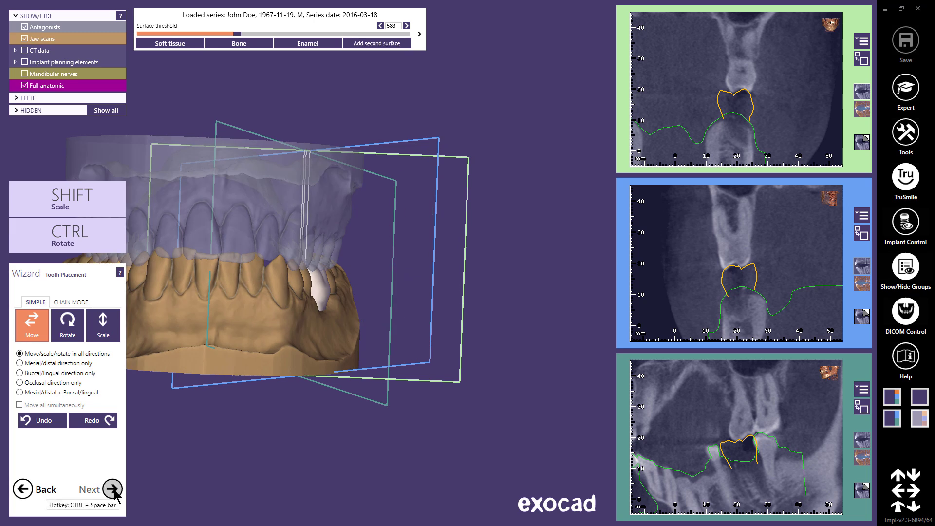
Drop the bone density threshold from 583 to 313 and move on to implant positioning
{"action": "left_click", "coordinate": [112, 489]}
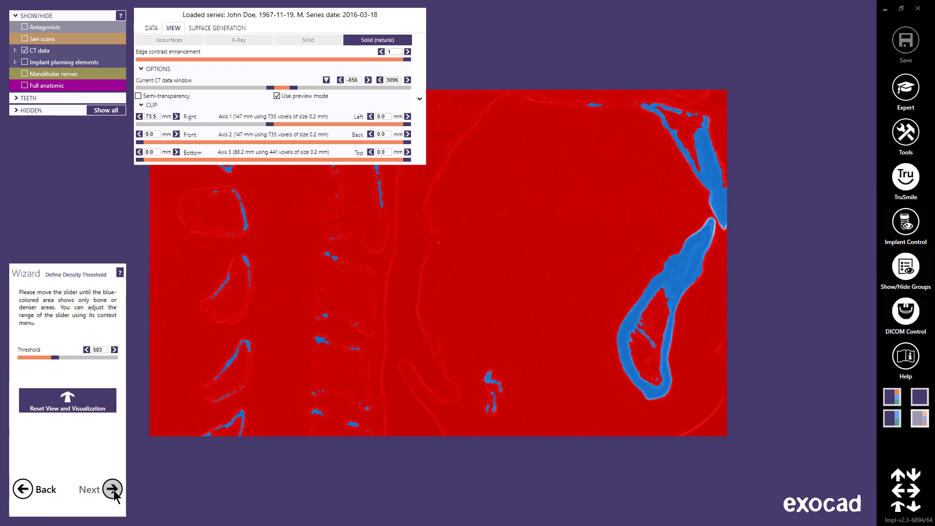
{"action": "mouse_move", "coordinate": [57, 358]}
{"action": "left_mouse_down"}
{"action": "mouse_move", "coordinate": [89, 364]}
{"action": "mouse_move", "coordinate": [42, 369]}
{"action": "mouse_move", "coordinate": [49, 371]}
{"action": "left_mouse_up"}
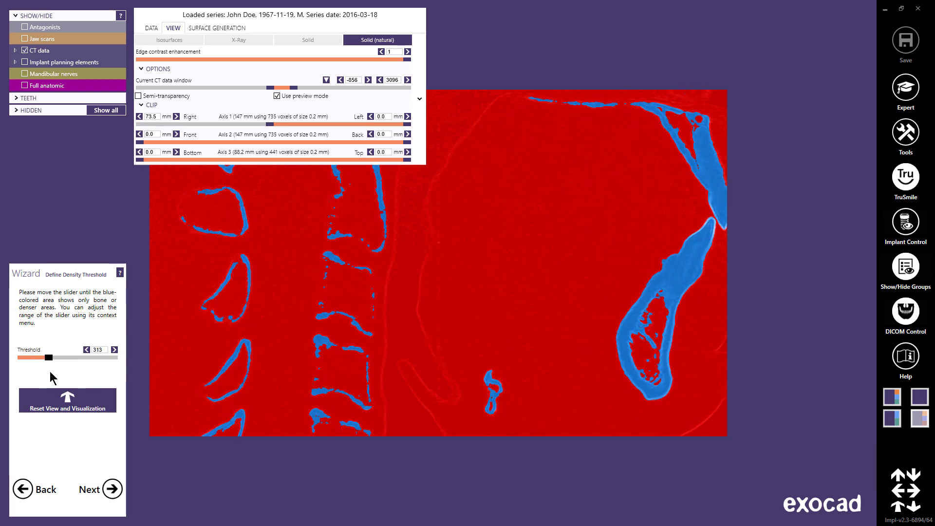
{"action": "left_click", "coordinate": [113, 489]}
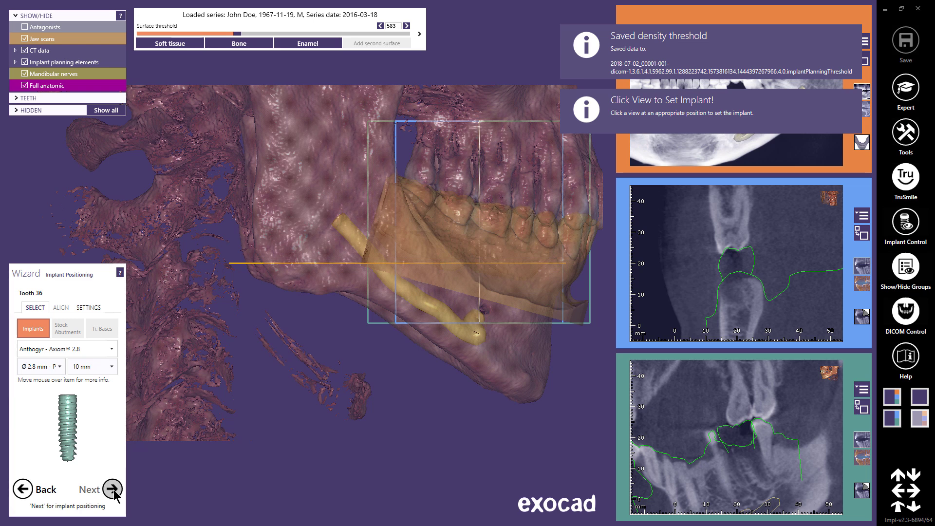
Mark Anthogyr Axiom PX as a favourite in the implant system list
{"action": "left_click", "coordinate": [113, 350]}
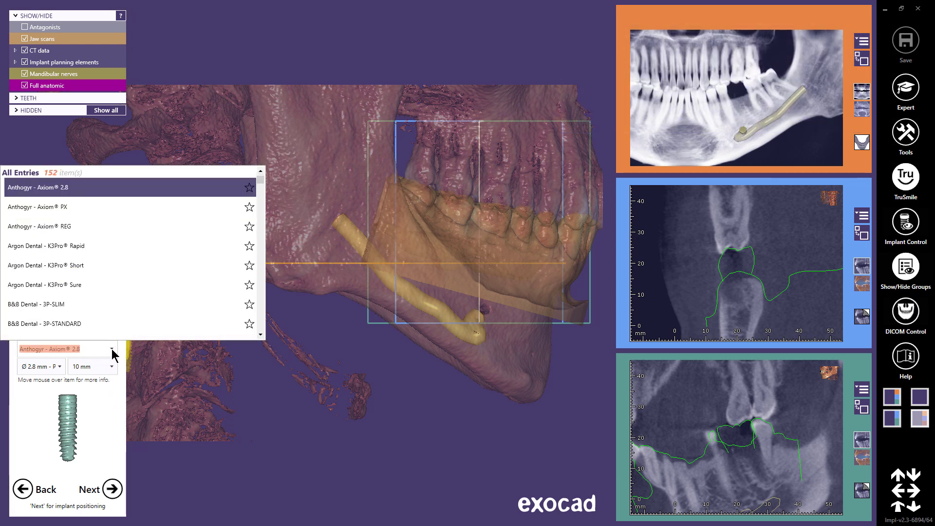
{"action": "scroll", "coordinate": [152, 236], "scroll_direction": "down", "scroll_amount": 1}
{"action": "scroll", "coordinate": [152, 236], "scroll_direction": "up", "scroll_amount": 1}
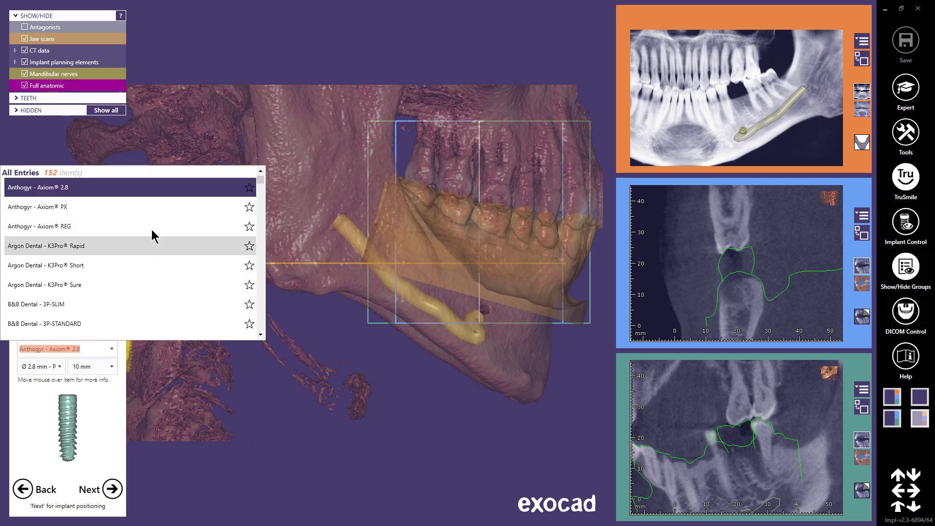
{"action": "left_click", "coordinate": [250, 207]}
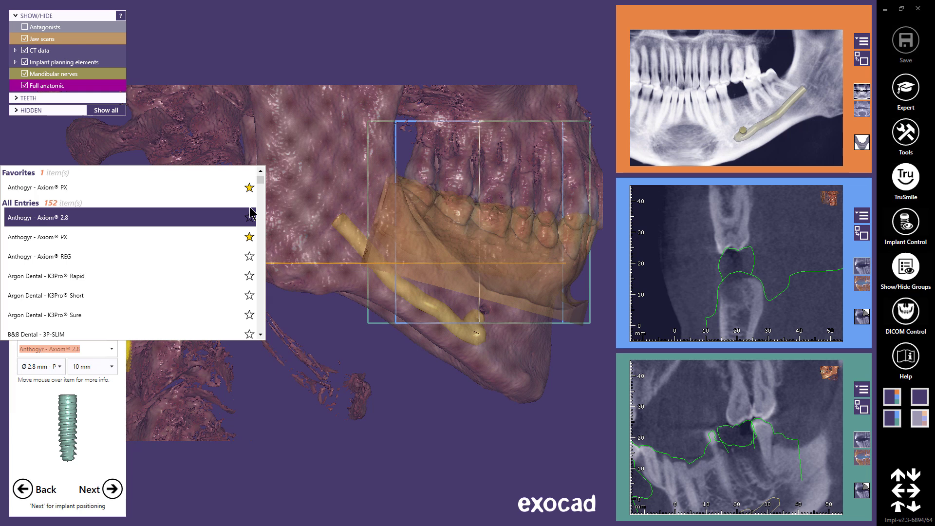
{"action": "scroll", "coordinate": [197, 238], "scroll_direction": "down", "scroll_amount": 3}
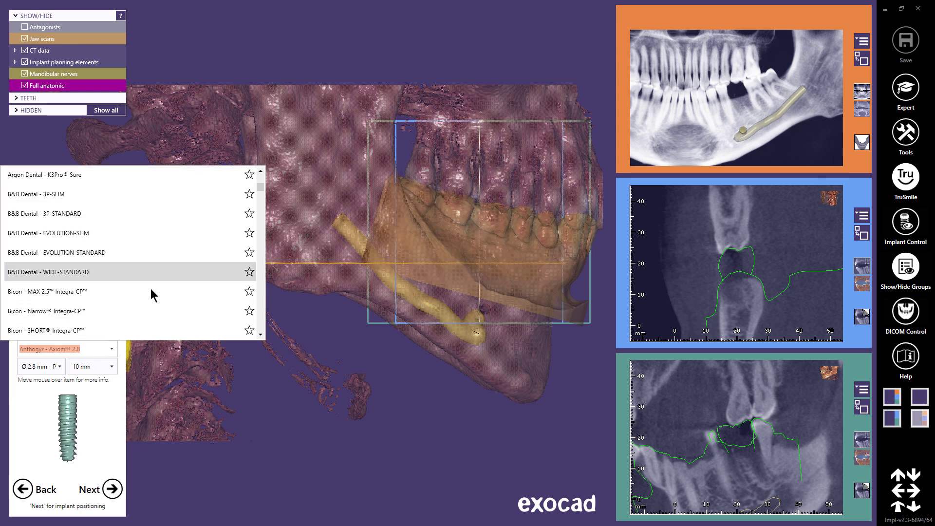
Place a Straumann Bone Level Tapered Roxolid SLActive Guided implant, Ø 3.3 × 8 mm, at tooth 36
{"action": "type", "text": "str"}
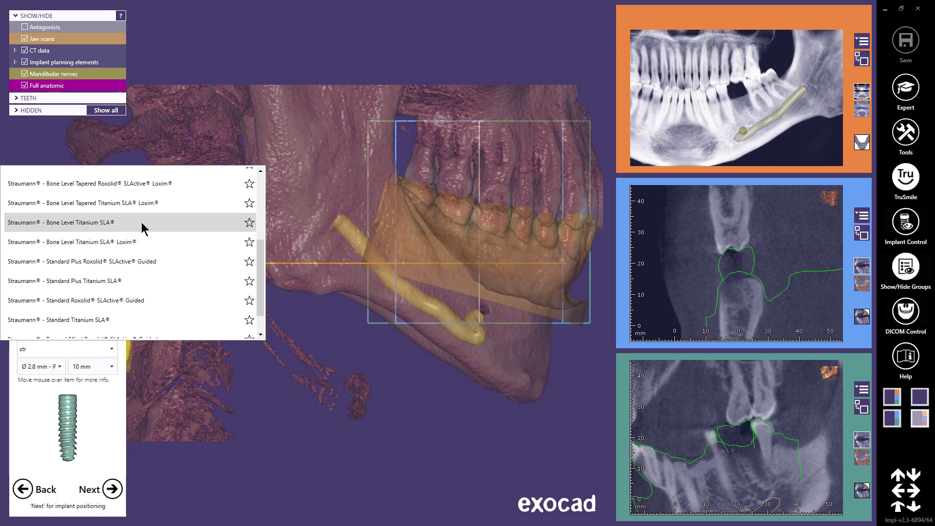
{"action": "scroll", "coordinate": [143, 228], "scroll_direction": "up", "scroll_amount": 1}
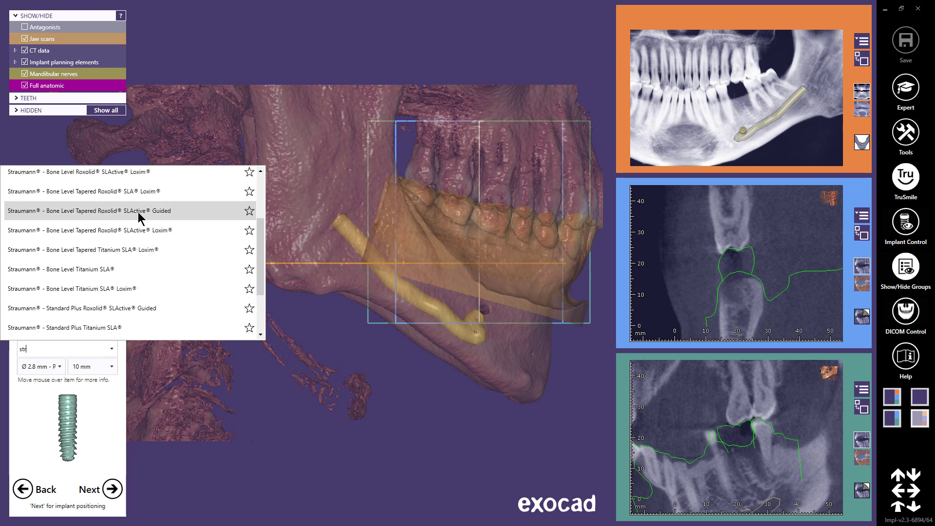
{"action": "left_click", "coordinate": [139, 214]}
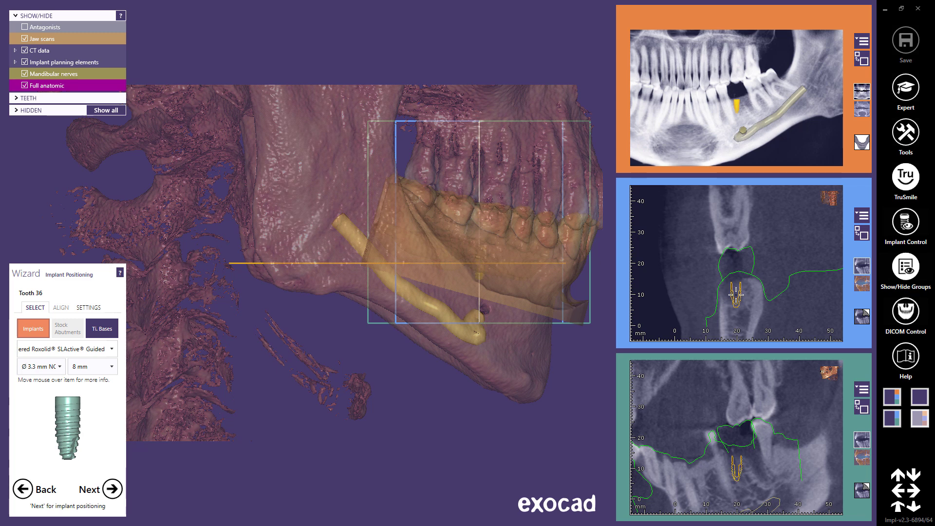
{"action": "left_click", "coordinate": [738, 295]}
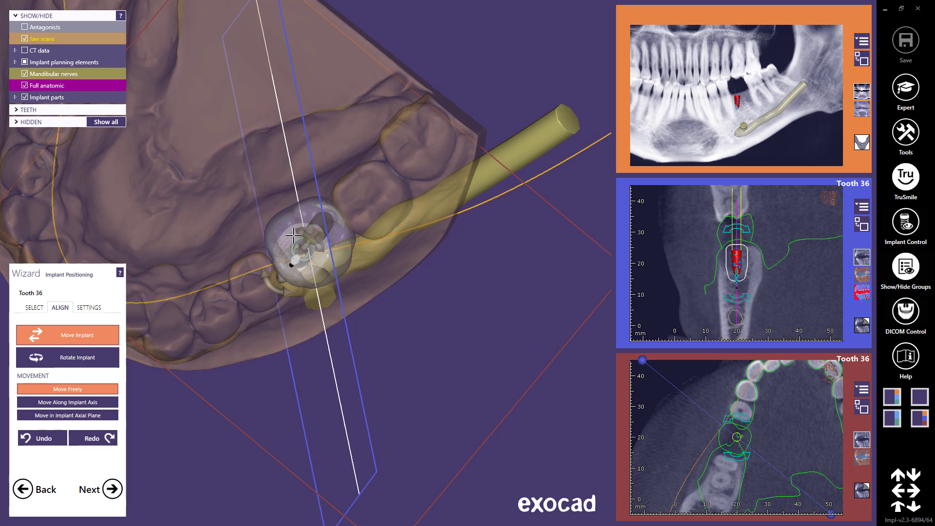
Tilt the tooth 36 implant by about -4.06° and enlarge its cross-section view
{"action": "left_click_drag", "start_coordinate": [309, 257], "coordinate": [287, 257], "text": "ctrl+shift"}
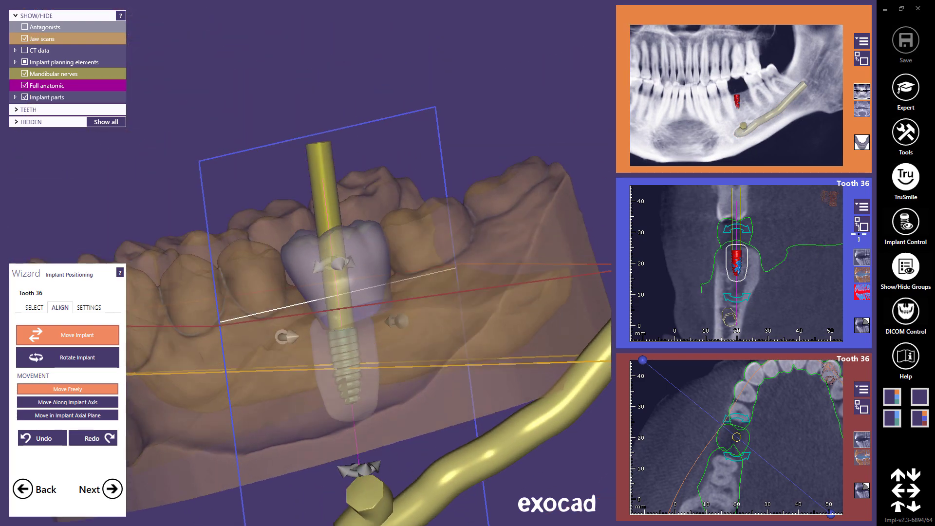
{"action": "left_click", "coordinate": [862, 225]}
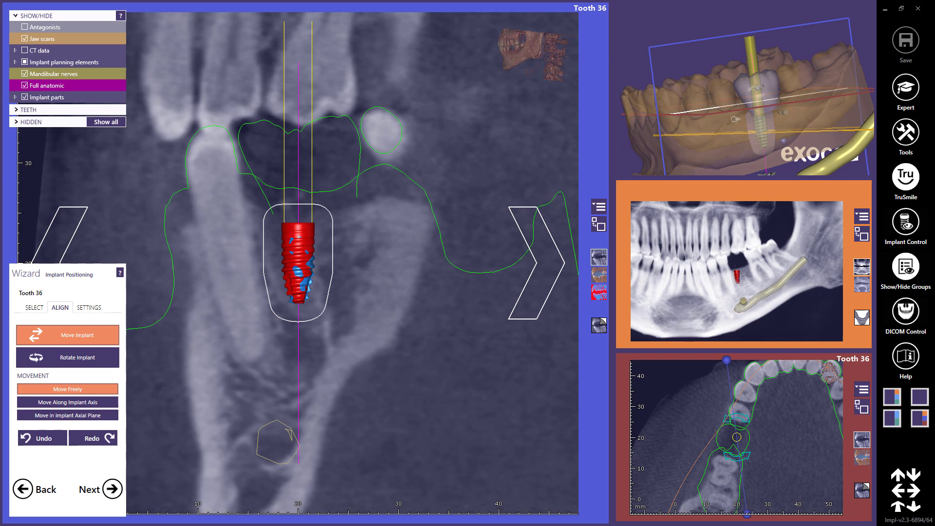
Rotate the tooth 36 implant about 14°, widen it to Ø 4.1 mm RC, and shift it left and down
{"action": "left_click_drag", "start_coordinate": [298, 253], "coordinate": [326, 238]}
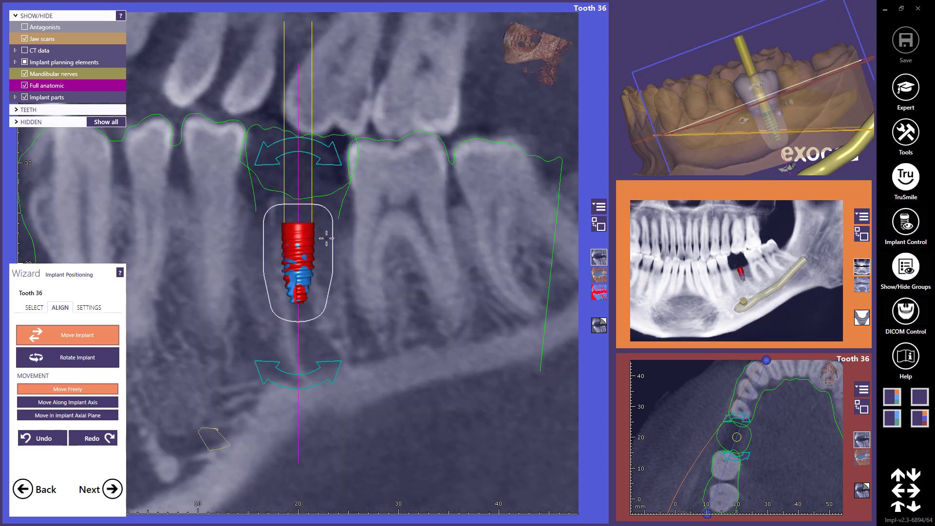
{"action": "mouse_move", "coordinate": [320, 267]}
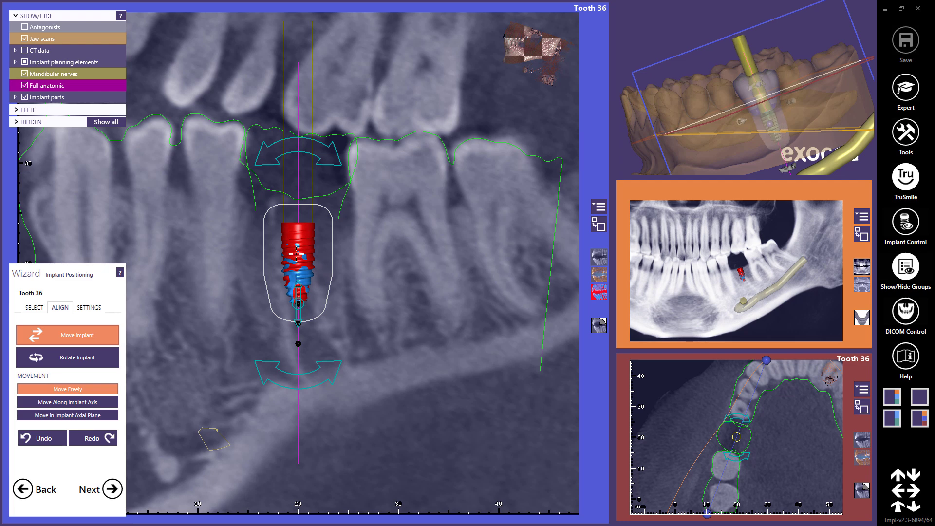
{"action": "scroll", "coordinate": [296, 254], "scroll_direction": "up", "scroll_amount": 1, "text": "shift"}
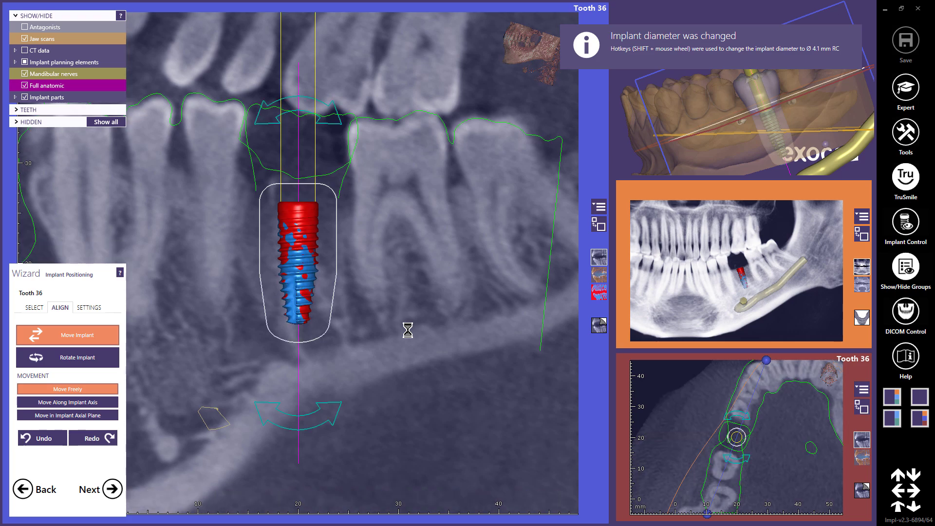
{"action": "scroll", "coordinate": [408, 330], "scroll_direction": "down", "scroll_amount": 3}
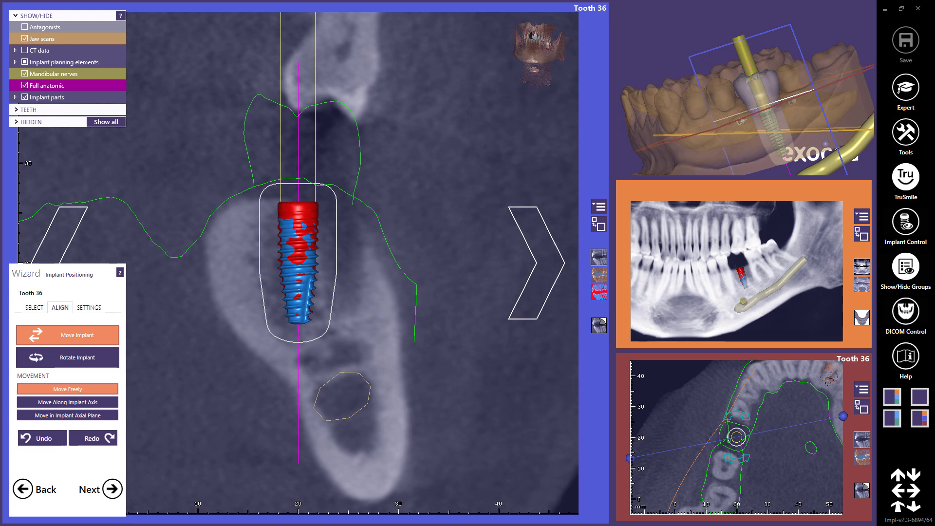
{"action": "scroll", "coordinate": [345, 307], "scroll_direction": "down", "scroll_amount": 2}
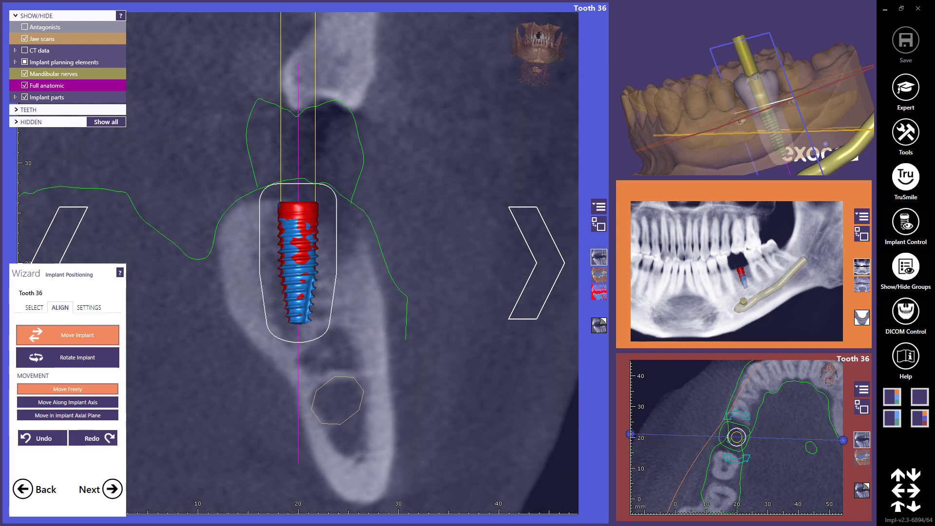
{"action": "left_click_drag", "start_coordinate": [299, 249], "coordinate": [309, 294]}
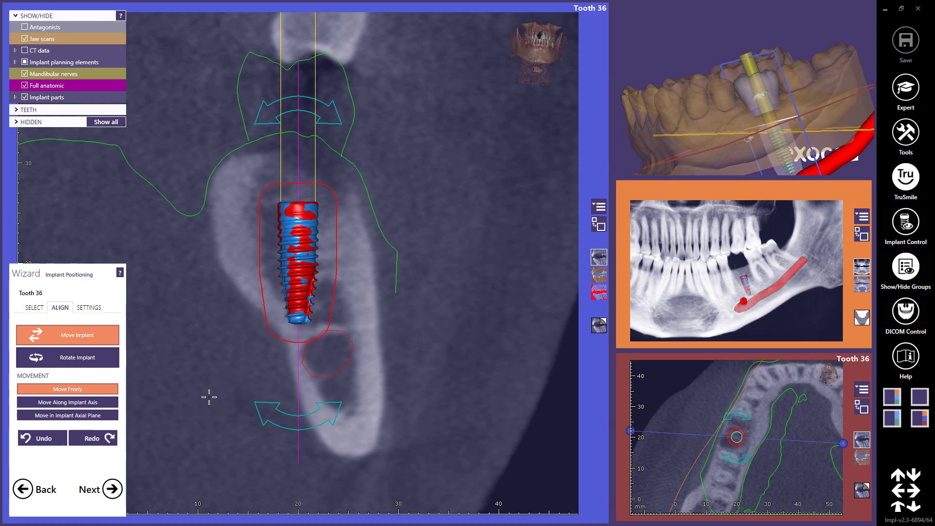
Dismiss the nerve collision warning and move the implant upward, away from the nerve
{"action": "left_click", "coordinate": [112, 490]}
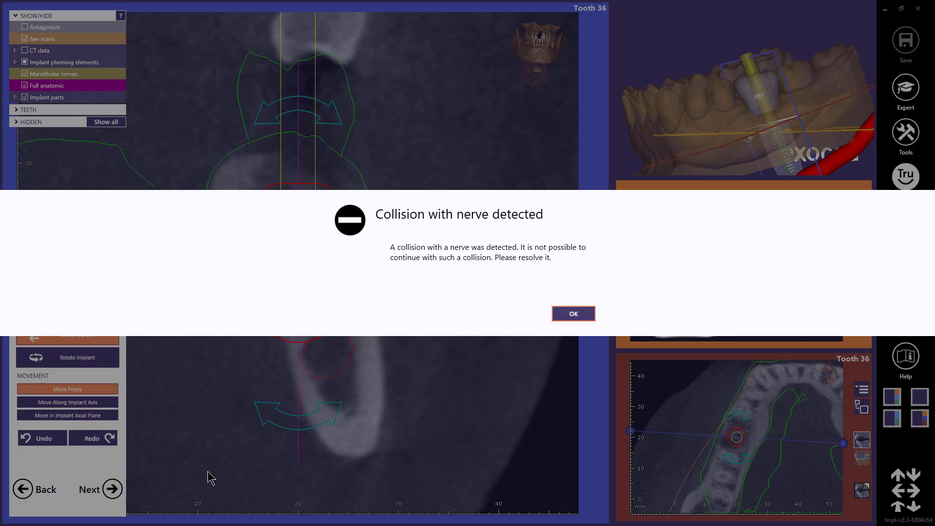
{"action": "left_click", "coordinate": [581, 312]}
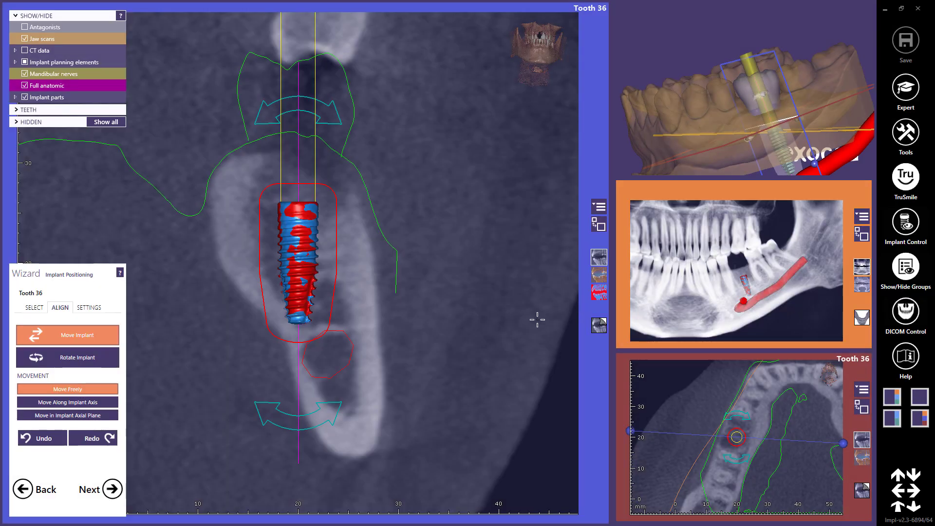
{"action": "left_click_drag", "start_coordinate": [300, 259], "coordinate": [299, 234]}
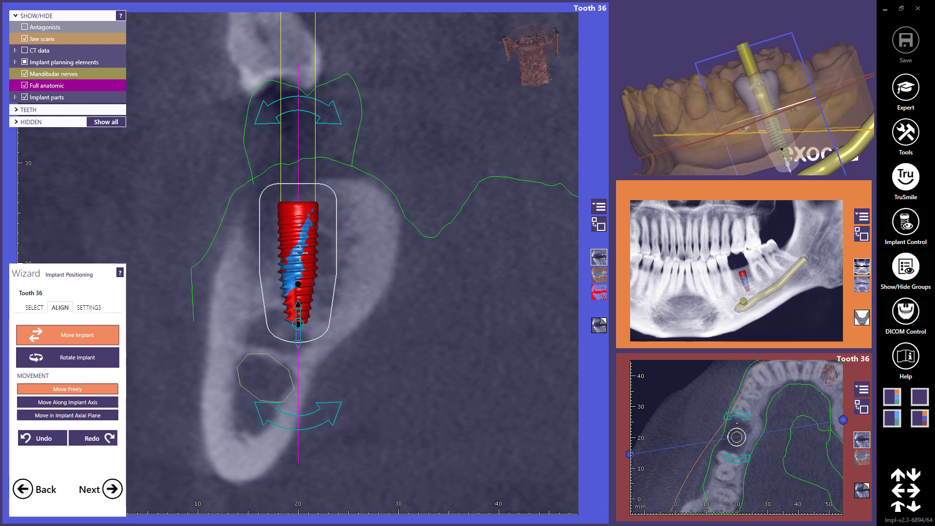
Swap the 3D jaw model into the main viewport, with the cross-section as a side panel
{"action": "mouse_move", "coordinate": [330, 262]}
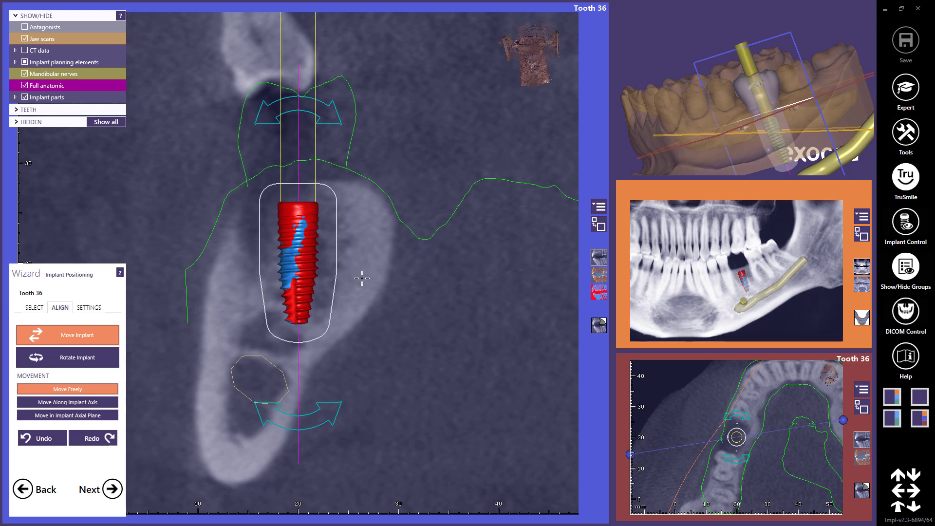
{"action": "scroll", "coordinate": [362, 279], "scroll_direction": "down", "scroll_amount": 1}
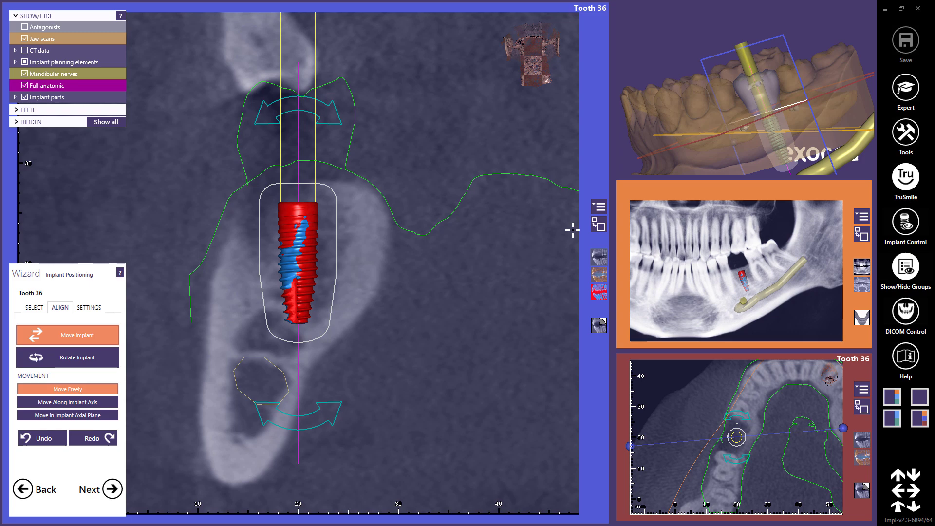
{"action": "left_click", "coordinate": [599, 225]}
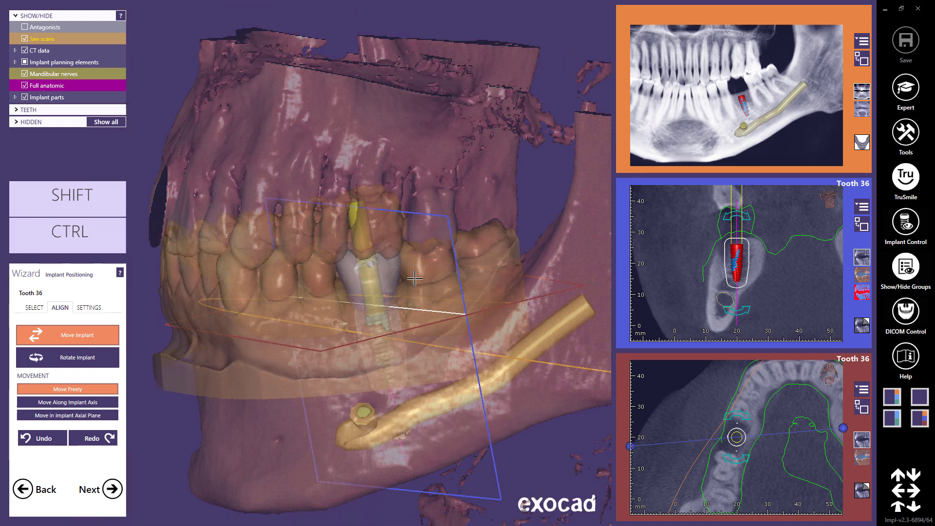
Advance to Sleeve Placement and lower the sleeve along the implant axis to 8.00 mm
{"action": "left_click", "coordinate": [112, 490]}
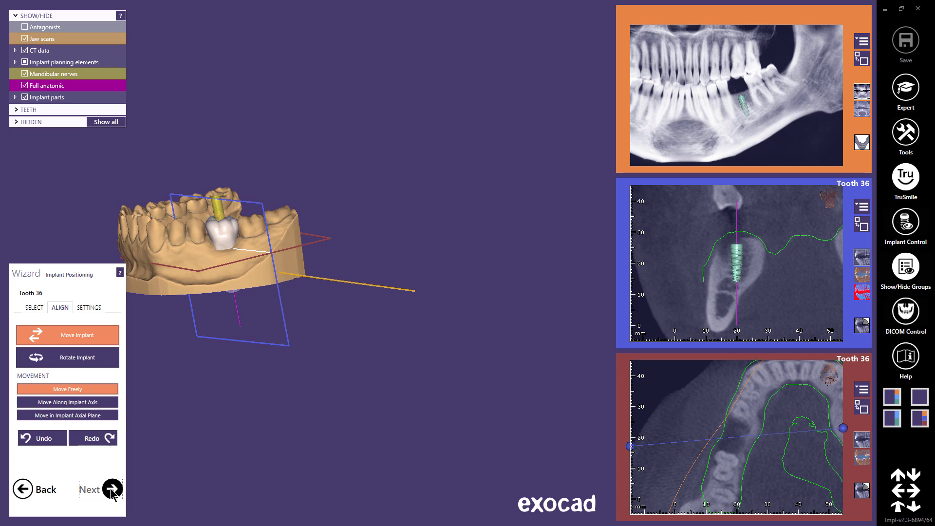
{"action": "left_click", "coordinate": [112, 491]}
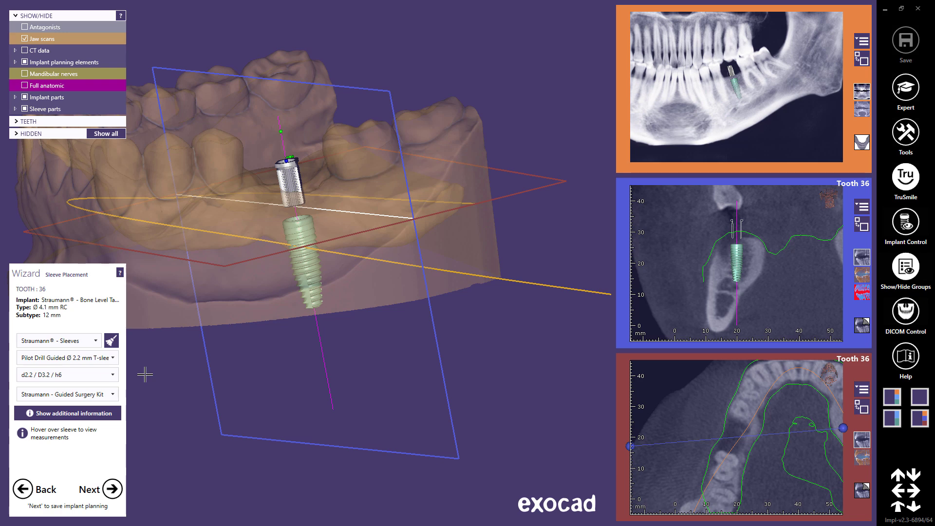
{"action": "mouse_move", "coordinate": [295, 161]}
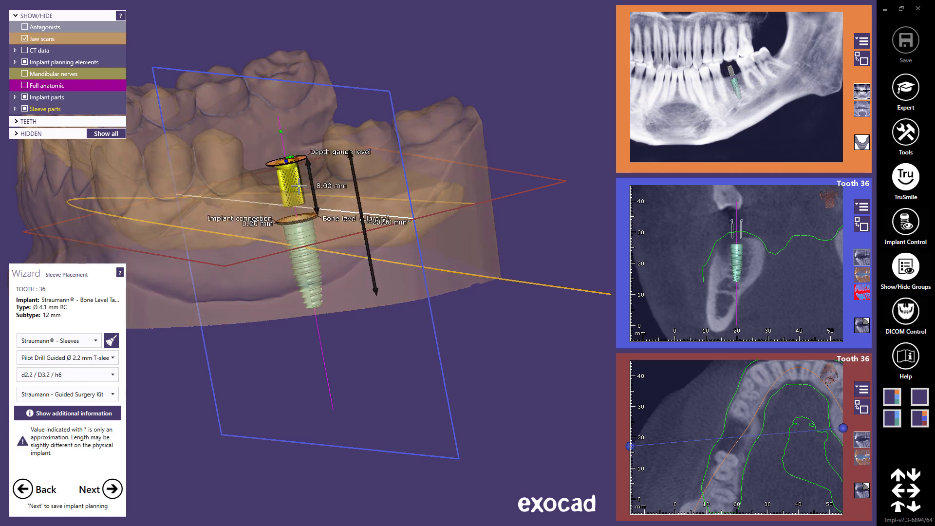
{"action": "left_click_drag", "start_coordinate": [295, 161], "coordinate": [293, 182]}
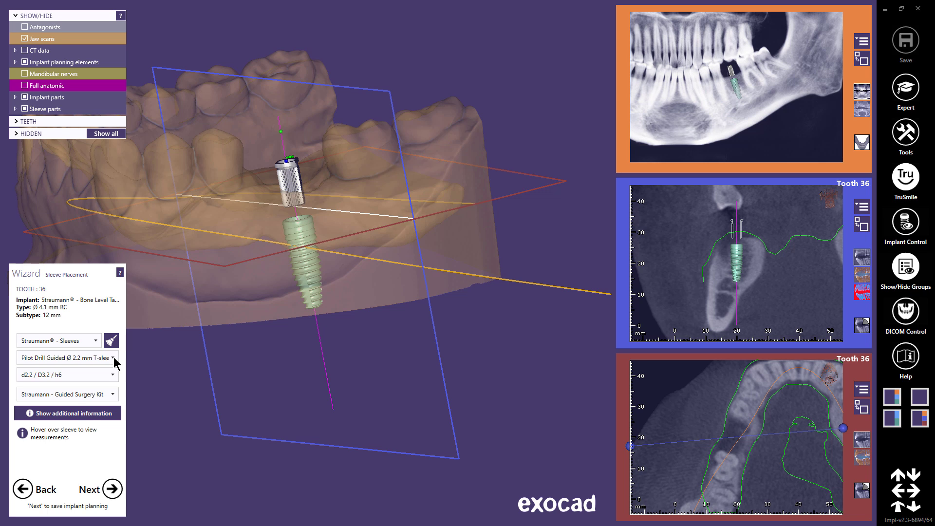
Try the Pilot Drill Guided Ø 2.2 mm T-sleeve and StecoGuide sleeve system, raising the sleeve
{"action": "left_click", "coordinate": [113, 359]}
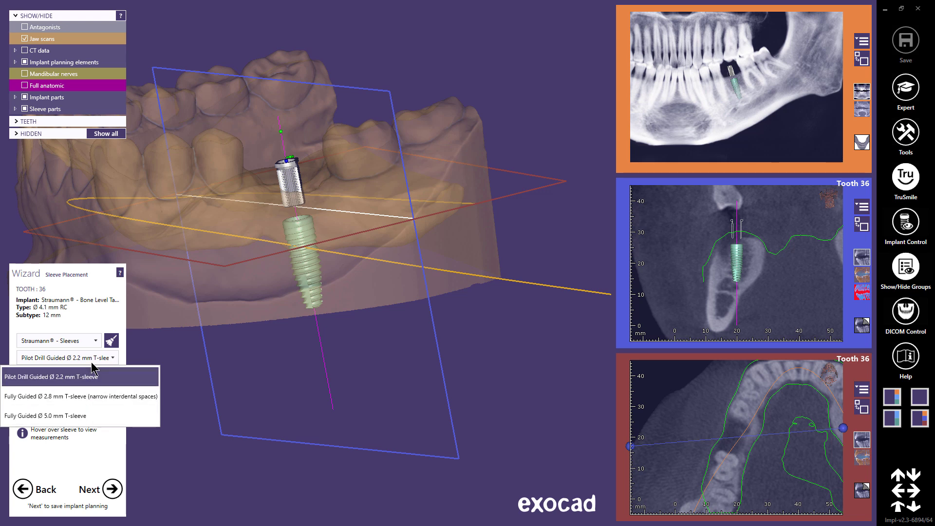
{"action": "left_click", "coordinate": [96, 346]}
{"action": "left_click", "coordinate": [96, 341]}
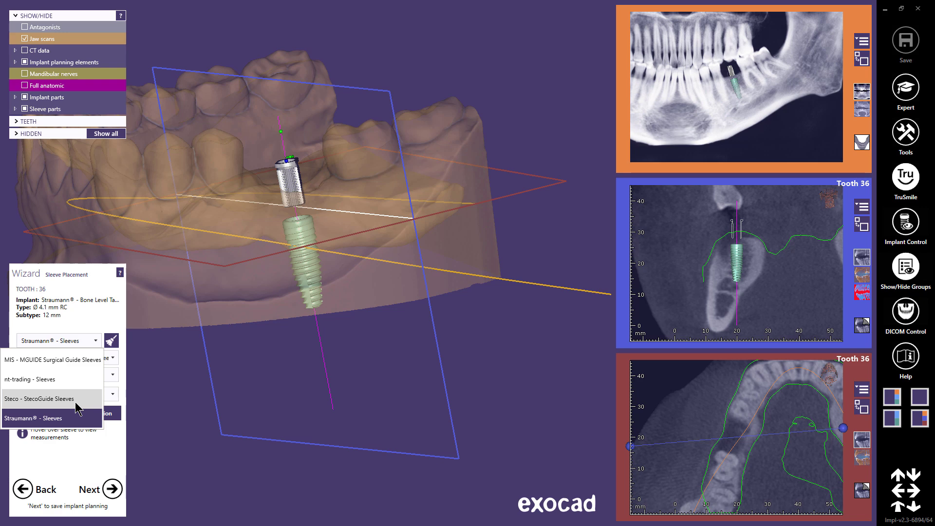
{"action": "key", "text": "Escape"}
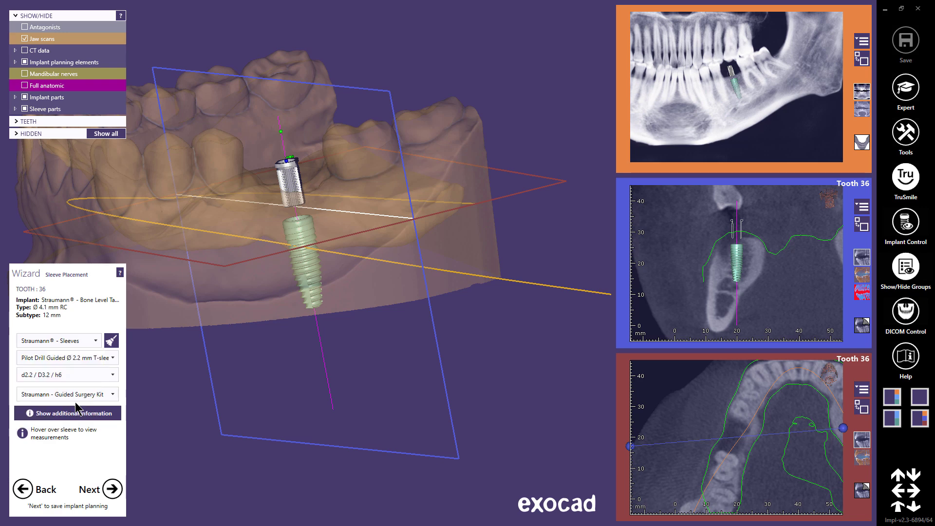
{"action": "key", "text": "Down"}
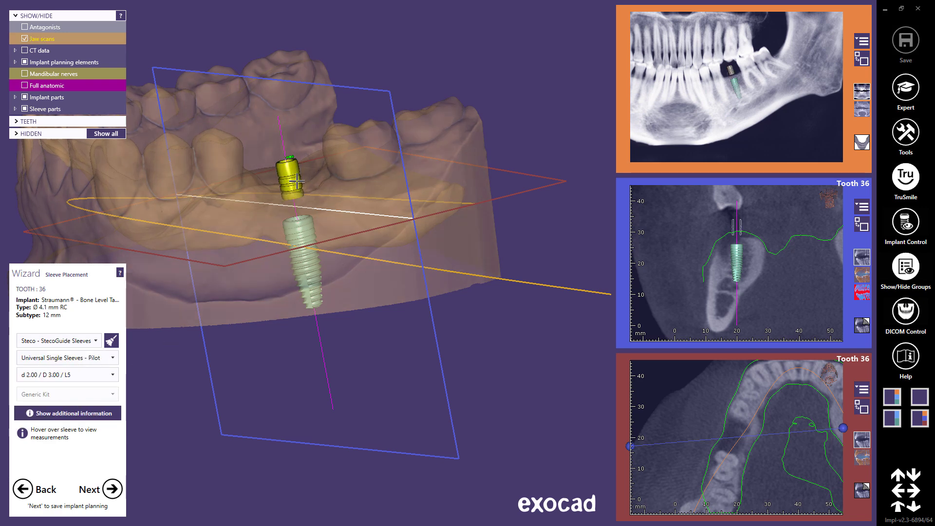
{"action": "mouse_move", "coordinate": [293, 177]}
{"action": "left_click_drag", "start_coordinate": [293, 178], "coordinate": [283, 162]}
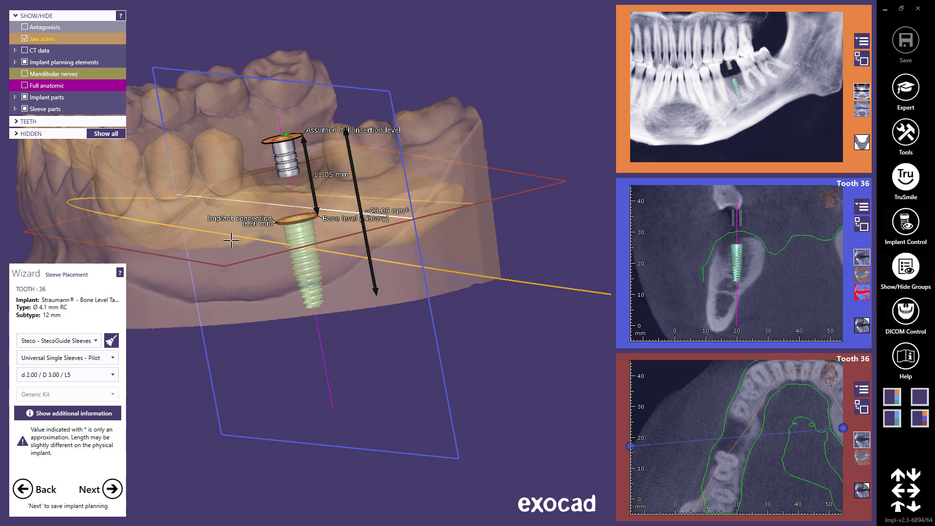
Switch to Straumann sleeves and fit the Fully Guided Ø 5.0 mm T-sleeve at 12.00 mm depth
{"action": "left_click", "coordinate": [96, 343]}
{"action": "left_click", "coordinate": [72, 421]}
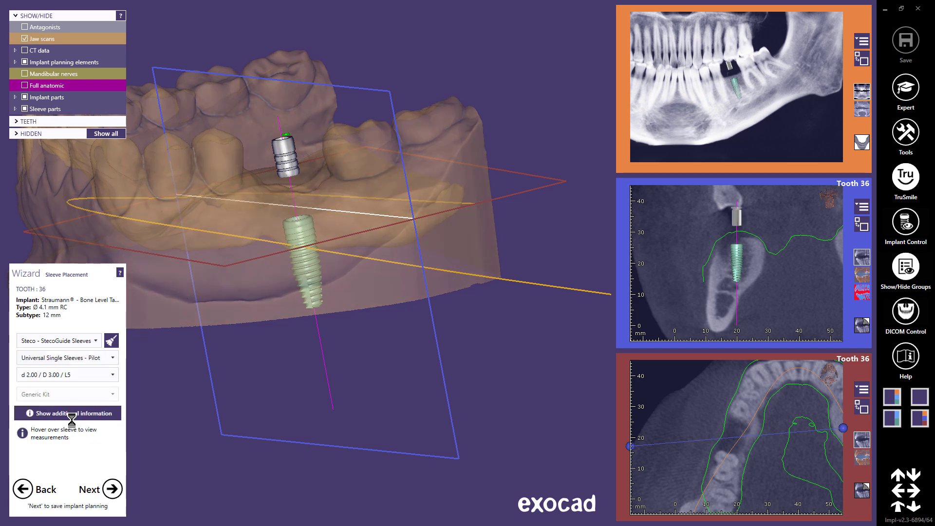
{"action": "left_click", "coordinate": [113, 360]}
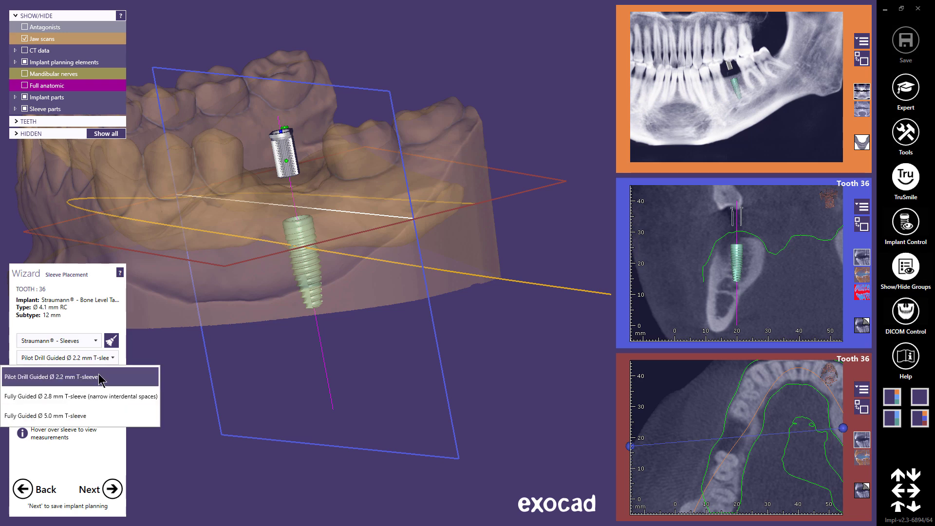
{"action": "left_click", "coordinate": [82, 417]}
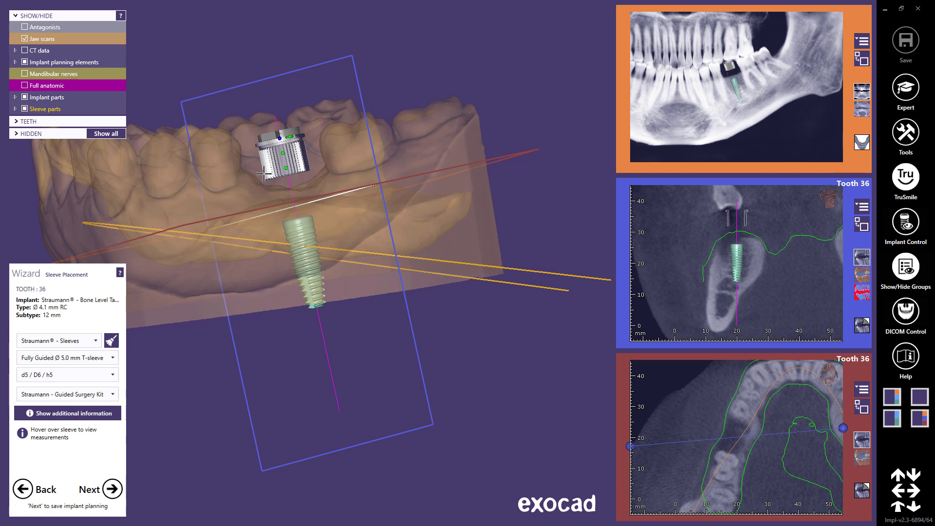
{"action": "mouse_move", "coordinate": [269, 174]}
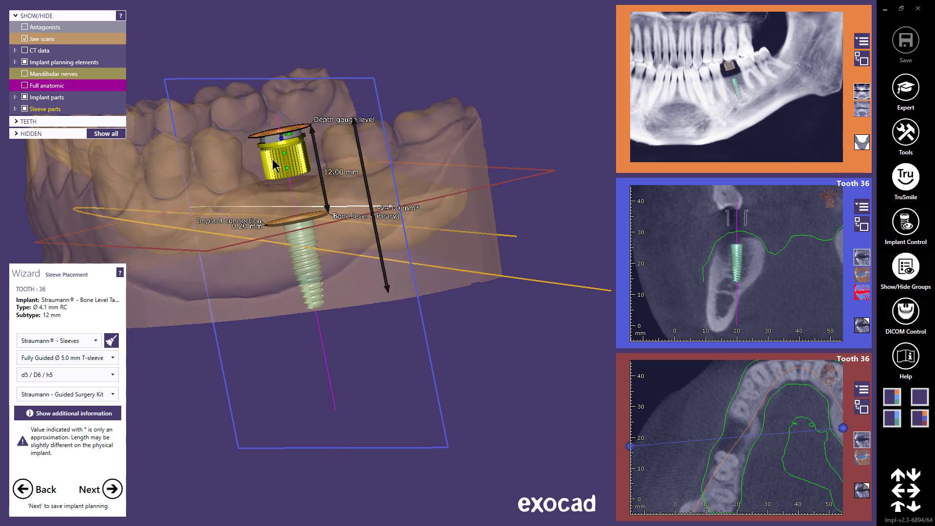
{"action": "scroll", "coordinate": [273, 161], "scroll_direction": "up", "scroll_amount": 2}
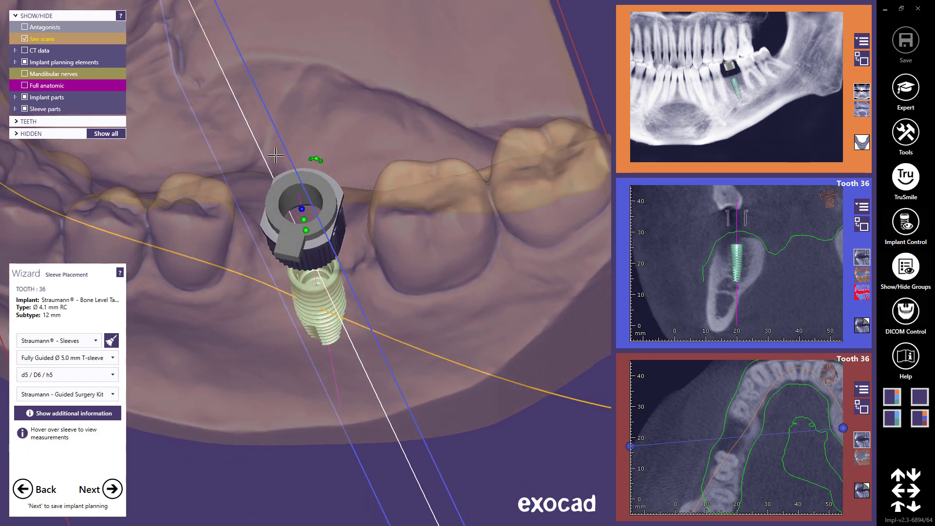
{"action": "mouse_move", "coordinate": [306, 158]}
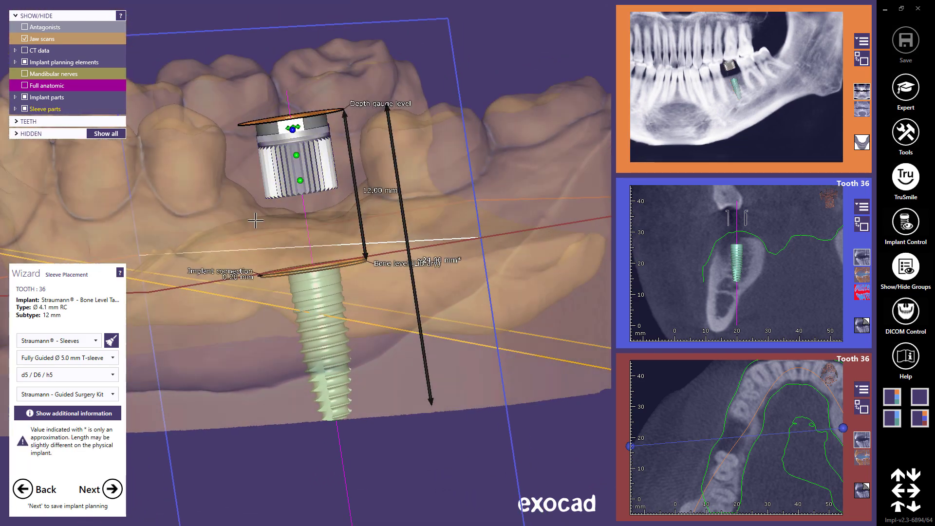
{"action": "left_click", "coordinate": [97, 416]}
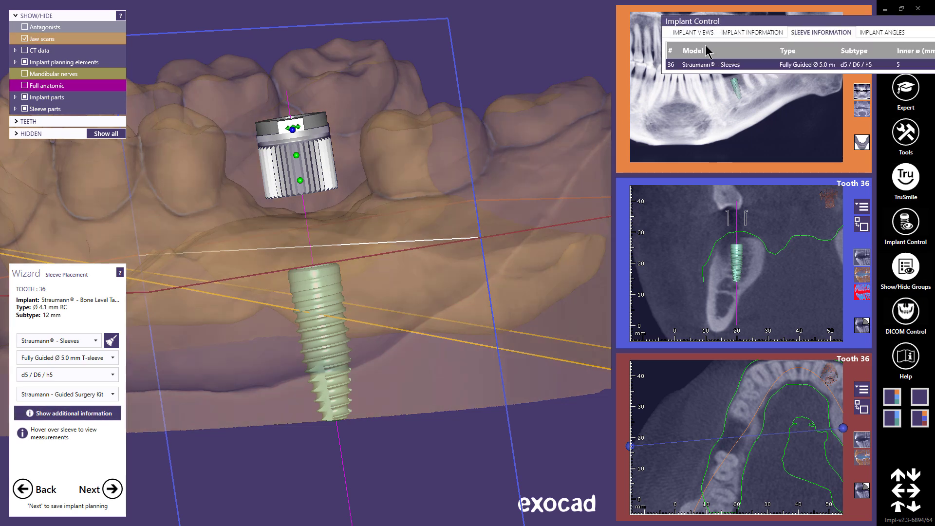
{"action": "left_click_drag", "start_coordinate": [733, 20], "coordinate": [560, 21]}
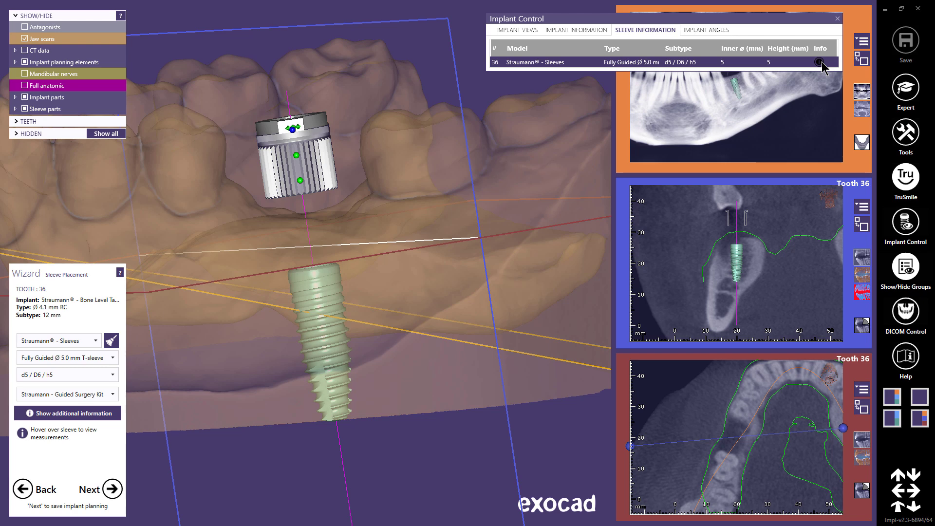
{"action": "left_click", "coordinate": [820, 63]}
{"action": "left_click", "coordinate": [820, 63]}
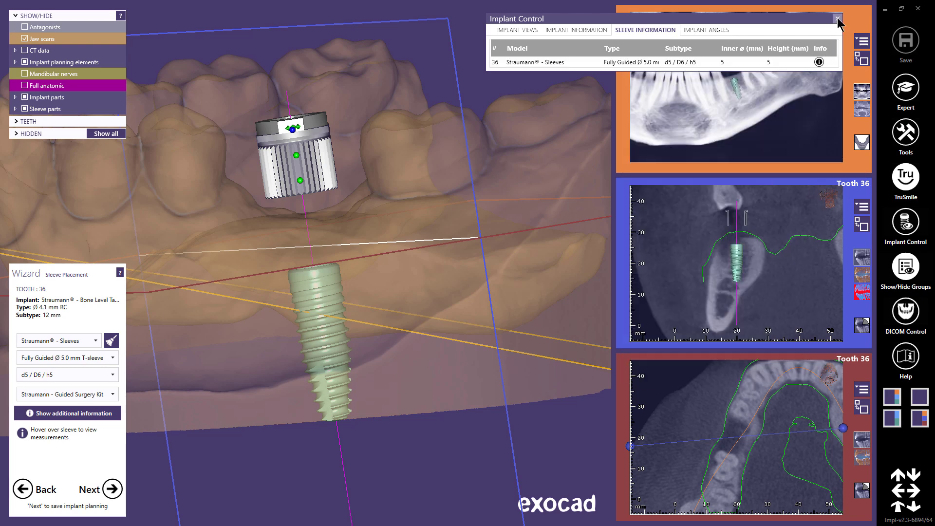
{"action": "left_click", "coordinate": [593, 32]}
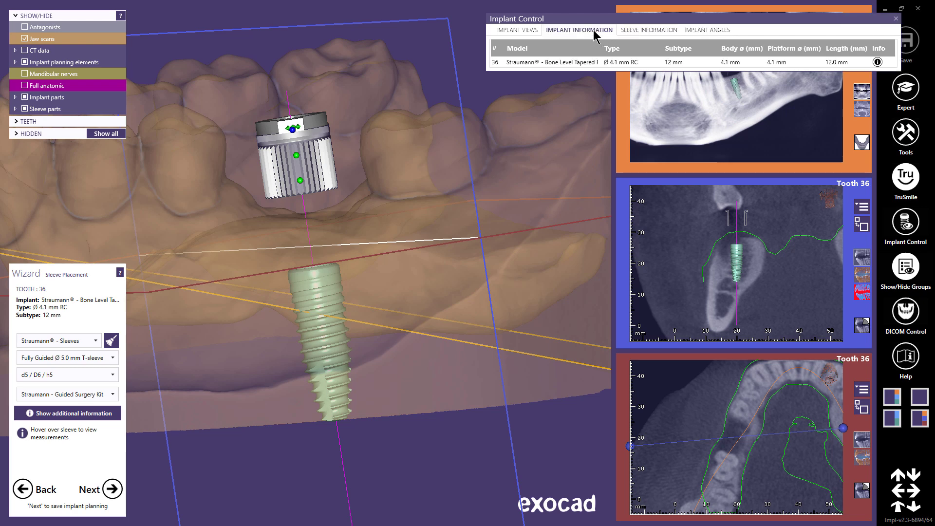
{"action": "left_click", "coordinate": [878, 63]}
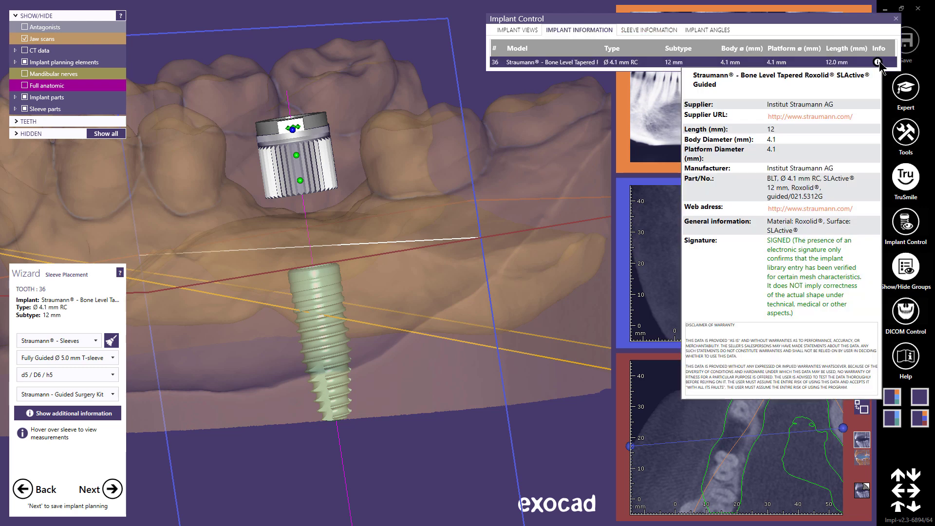
{"action": "left_click", "coordinate": [896, 19]}
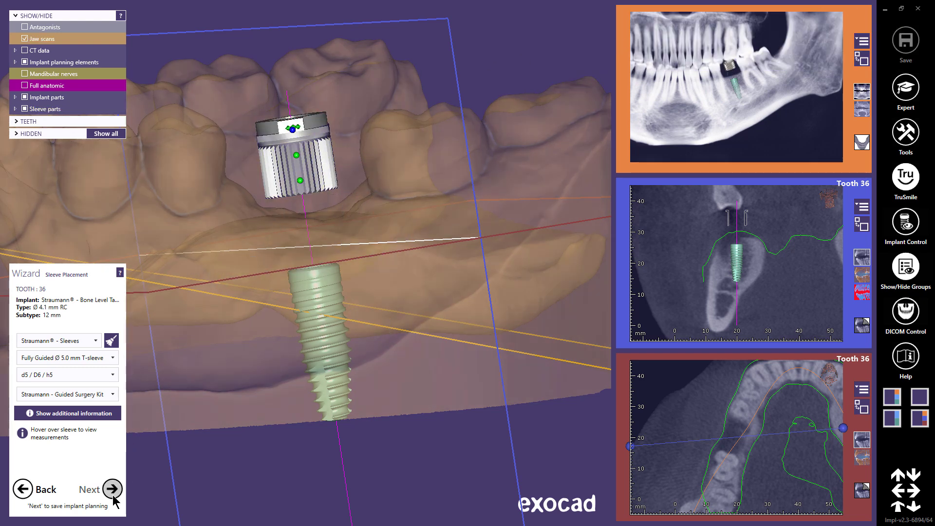
{"action": "left_click", "coordinate": [113, 490]}
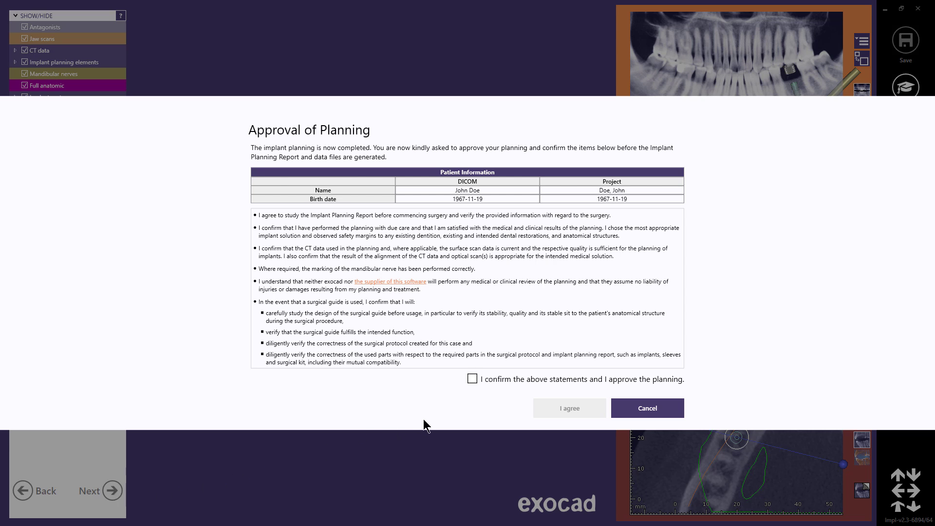
Confirm the planning approval statements, generate the result files, and continue to the finished step
{"action": "left_click", "coordinate": [472, 380]}
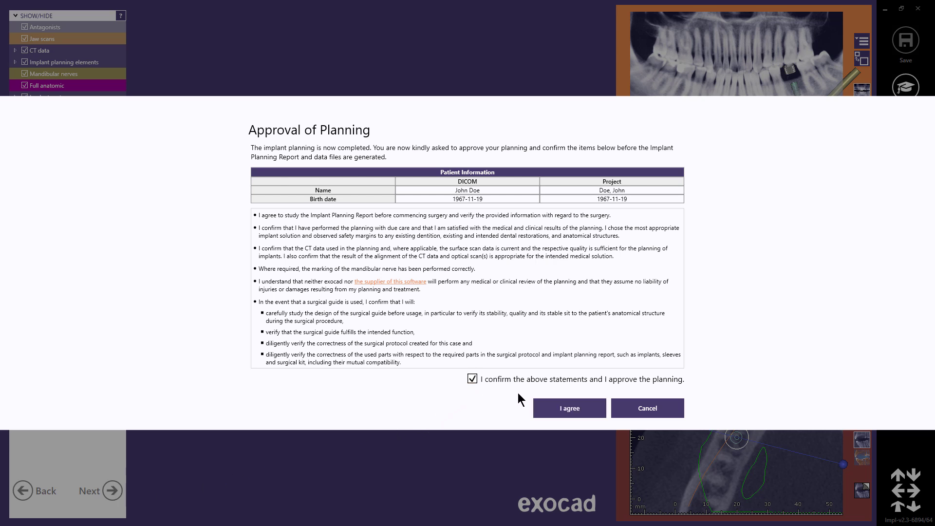
{"action": "left_click", "coordinate": [572, 408]}
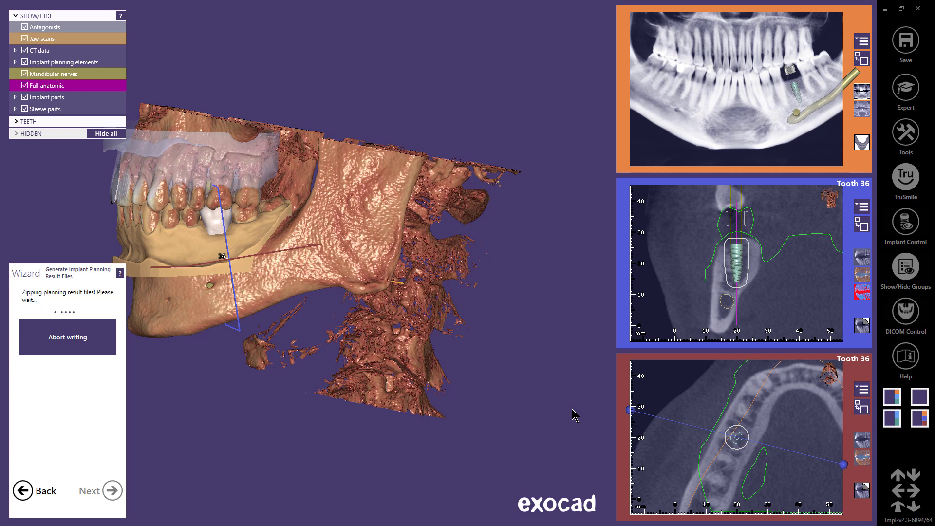
{"action": "left_click", "coordinate": [112, 489]}
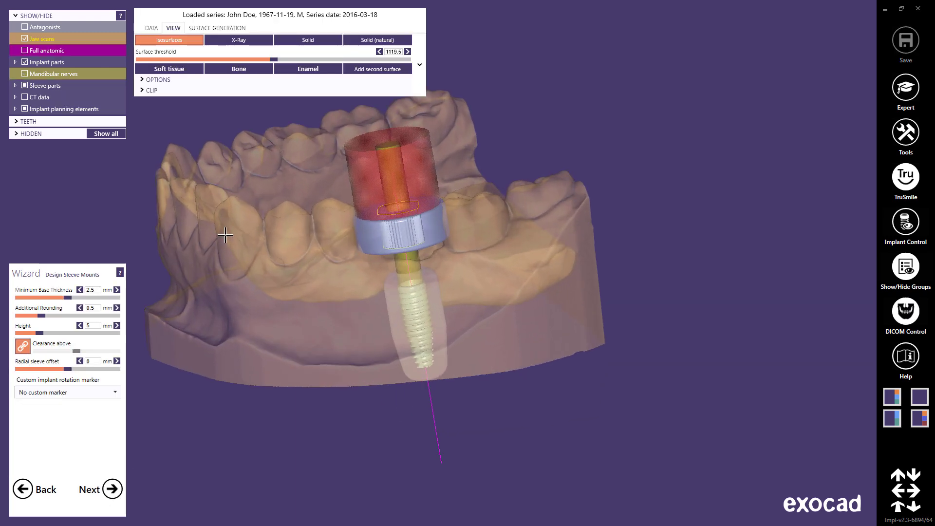
Set sleeve mount base 3.08 mm, height 1 mm, unlinked clearance above 7.56 mm, and a slight radial offset
{"action": "scroll", "coordinate": [225, 236], "scroll_direction": "up", "scroll_amount": 1}
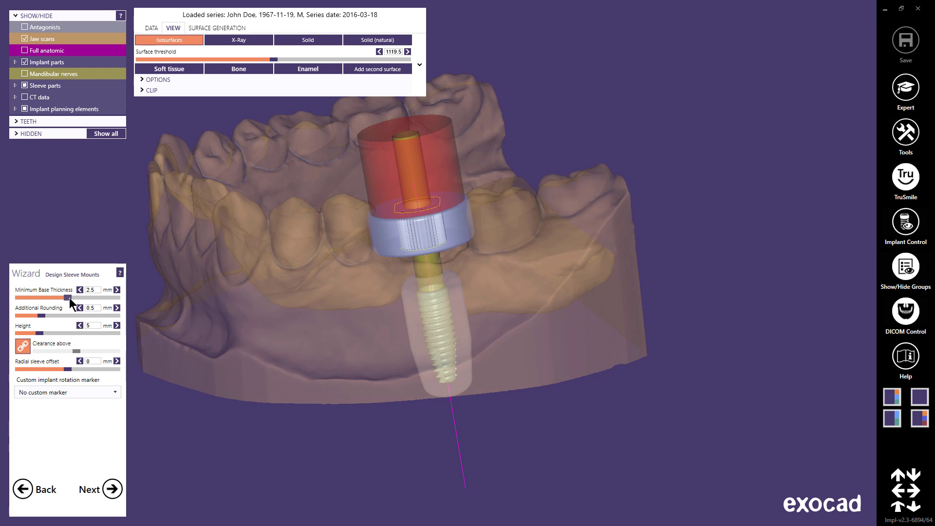
{"action": "left_click_drag", "start_coordinate": [68, 298], "coordinate": [54, 316]}
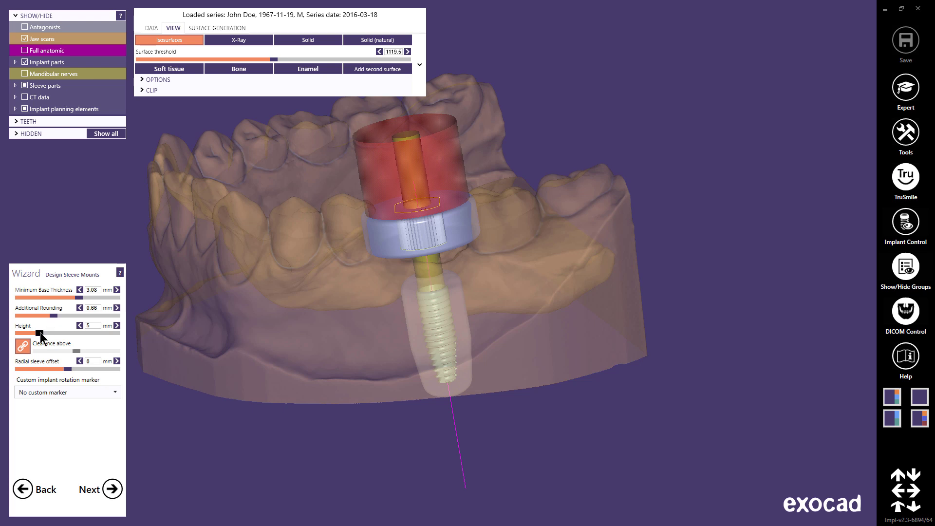
{"action": "left_click_drag", "start_coordinate": [39, 333], "coordinate": [59, 335]}
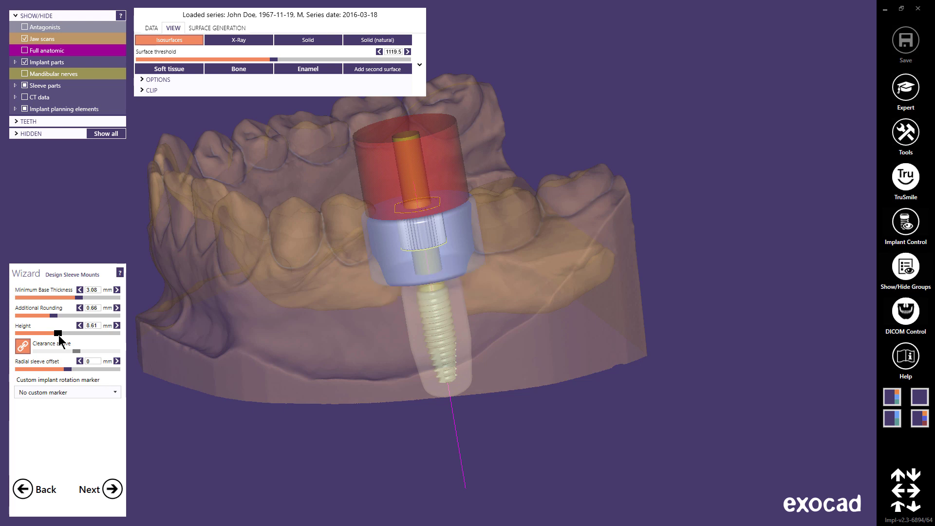
{"action": "left_click_drag", "start_coordinate": [58, 335], "coordinate": [18, 334]}
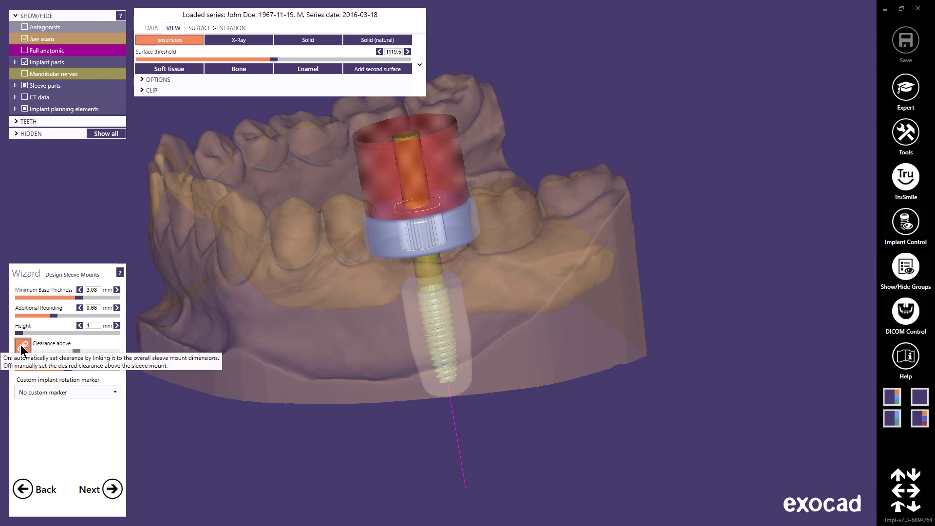
{"action": "left_click", "coordinate": [20, 345]}
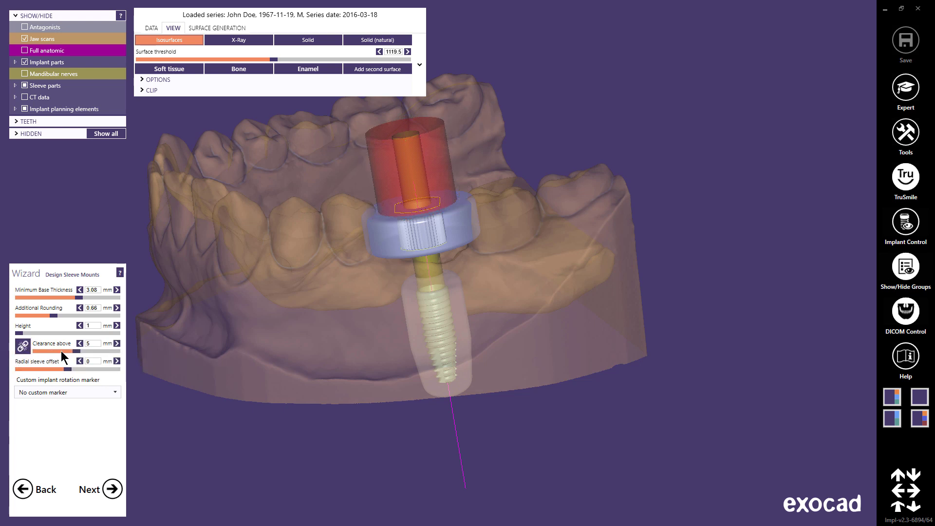
{"action": "left_click_drag", "start_coordinate": [76, 351], "coordinate": [97, 355]}
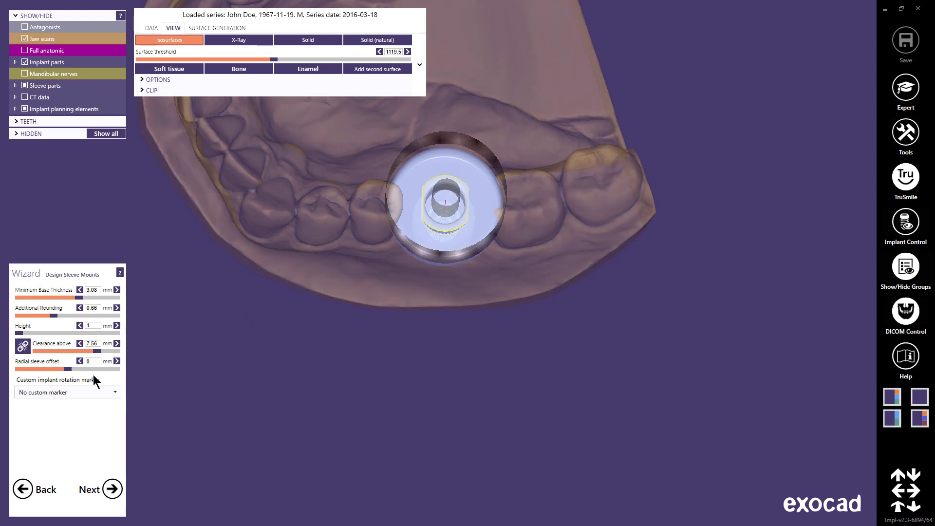
{"action": "left_click_drag", "start_coordinate": [67, 369], "coordinate": [73, 370]}
Choose the Mark vestibular hex edge rotation marker and accept the sleeve mount
{"action": "left_click", "coordinate": [116, 392]}
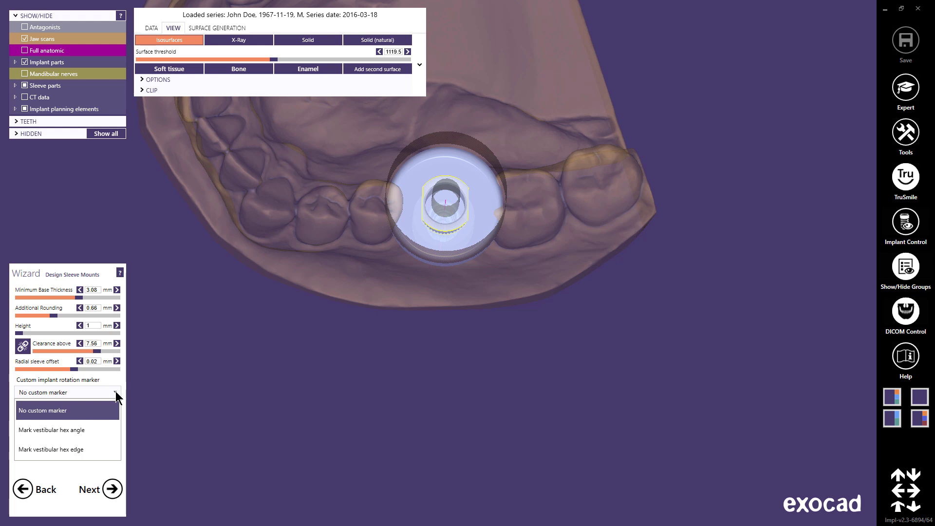
{"action": "left_click", "coordinate": [101, 433]}
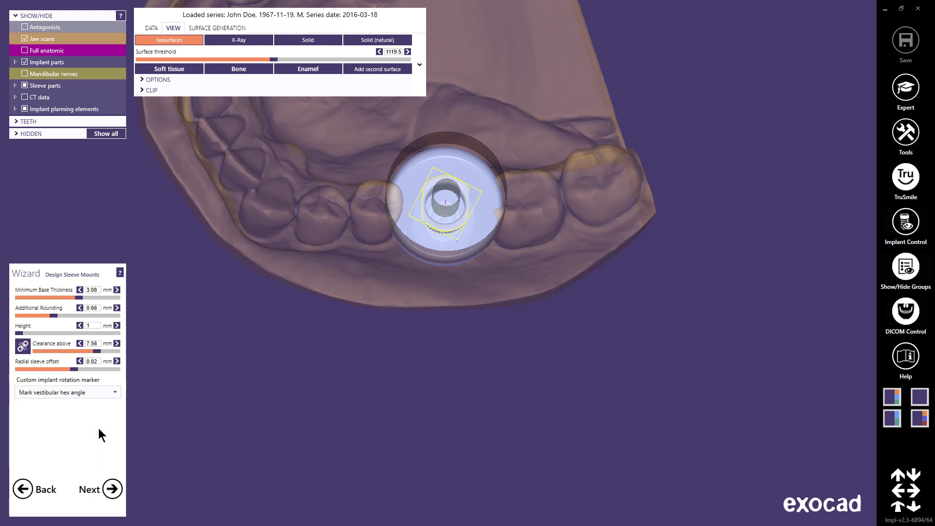
{"action": "left_click", "coordinate": [116, 396]}
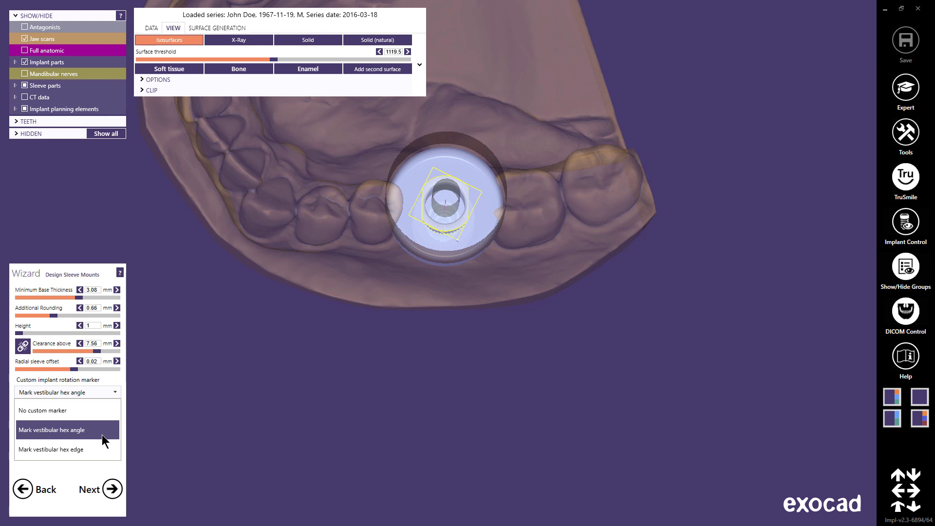
{"action": "left_click", "coordinate": [104, 452]}
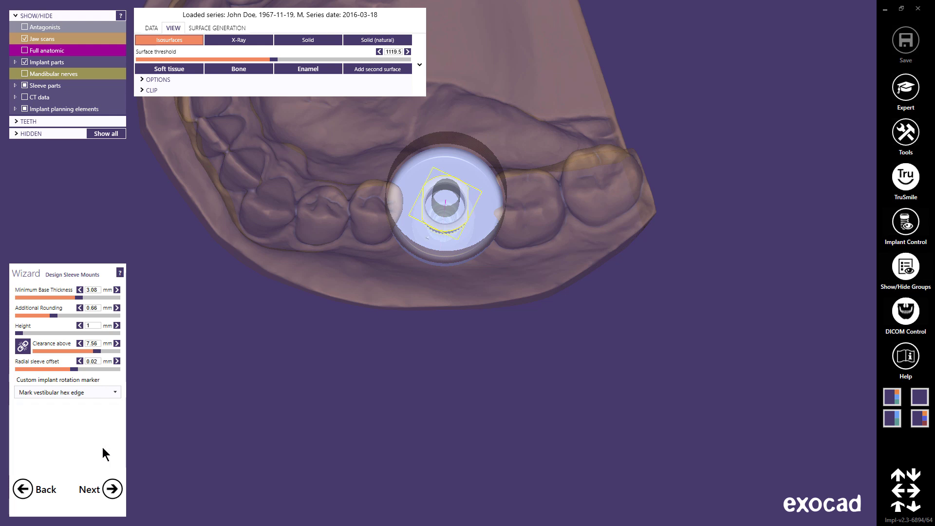
{"action": "left_click", "coordinate": [114, 491]}
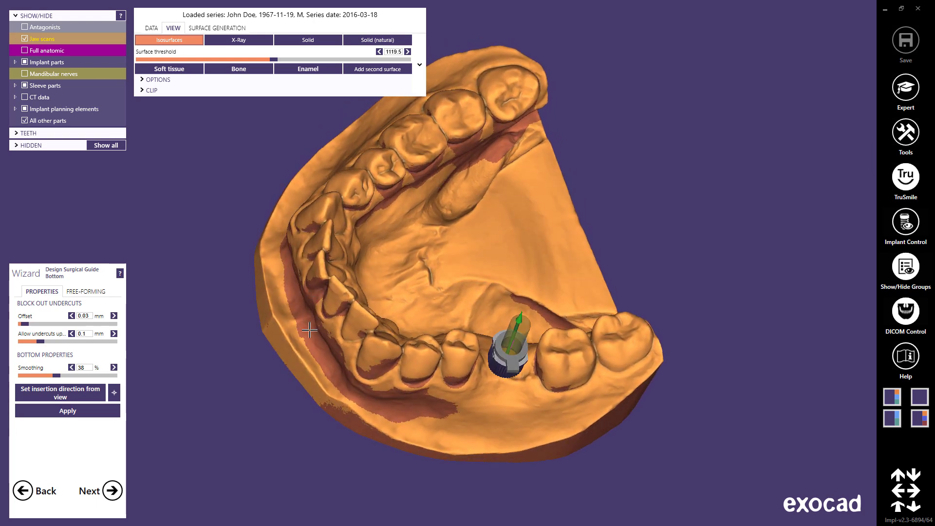
Block out undercuts up to 0.12 mm, using the current view as insertion direction
{"action": "left_click_drag", "start_coordinate": [40, 341], "coordinate": [44, 341]}
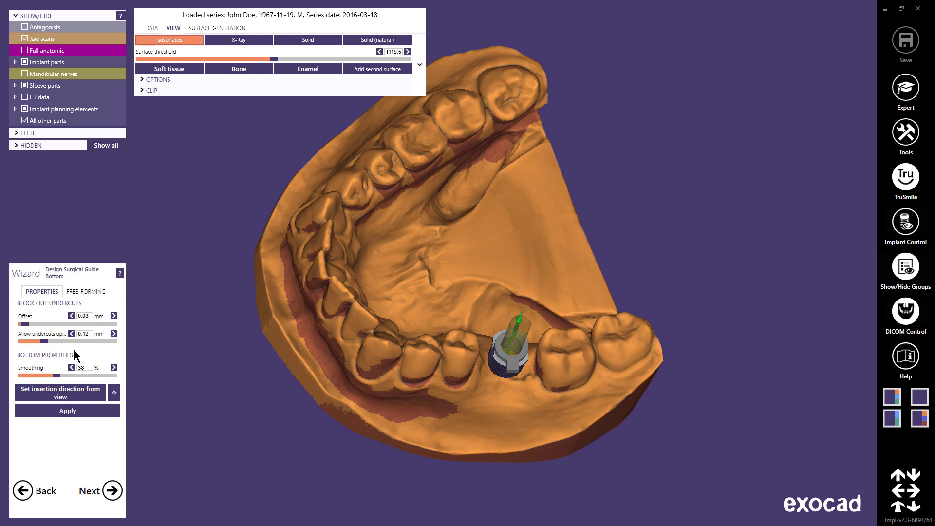
{"action": "left_click", "coordinate": [80, 393]}
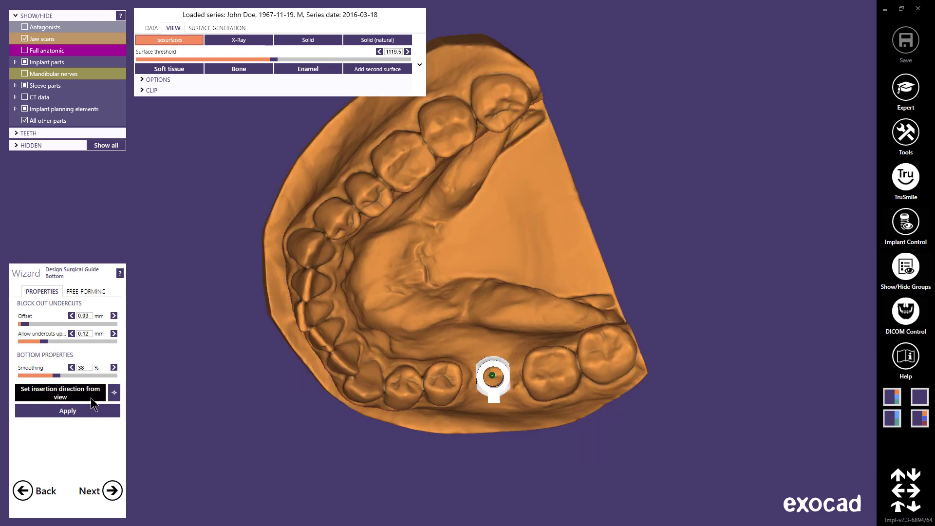
{"action": "left_click", "coordinate": [89, 413]}
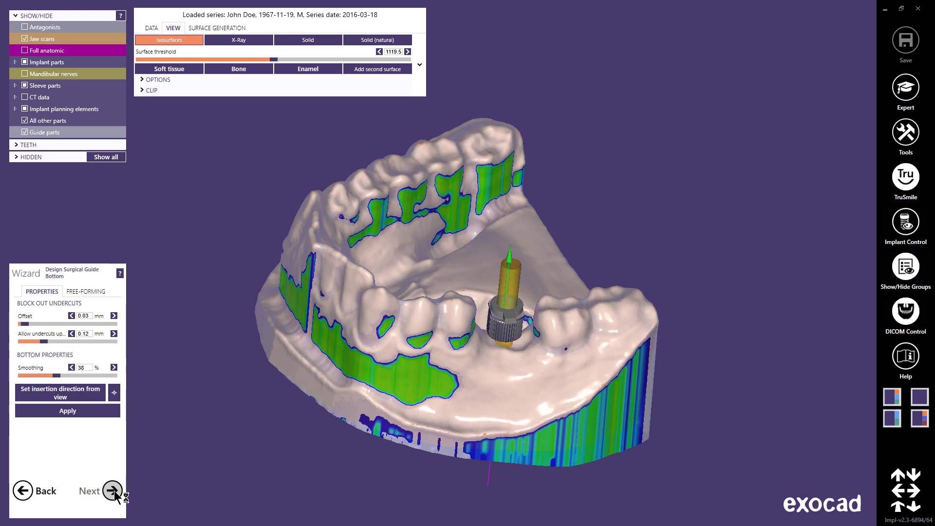
Switch to free-forming the guide bottom and undo the last free-forming change
{"action": "left_click", "coordinate": [94, 292]}
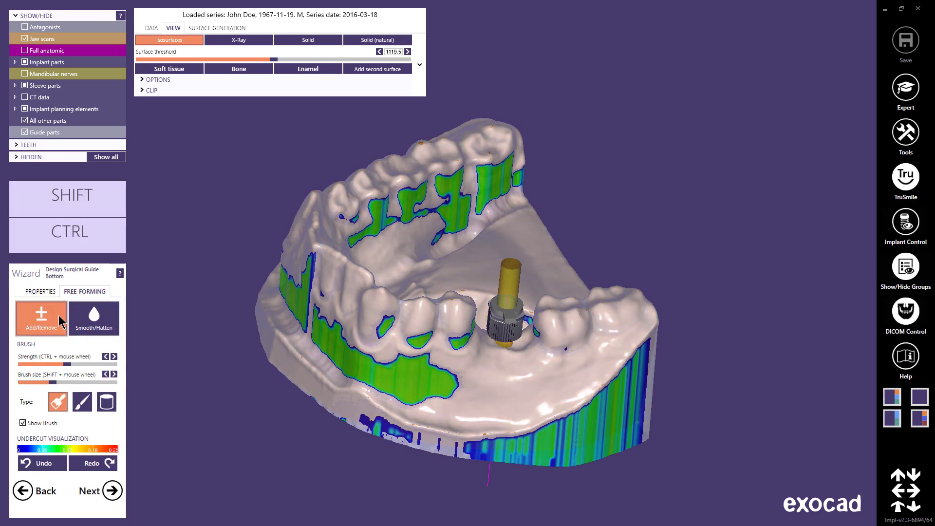
{"action": "key", "text": "ctrl"}
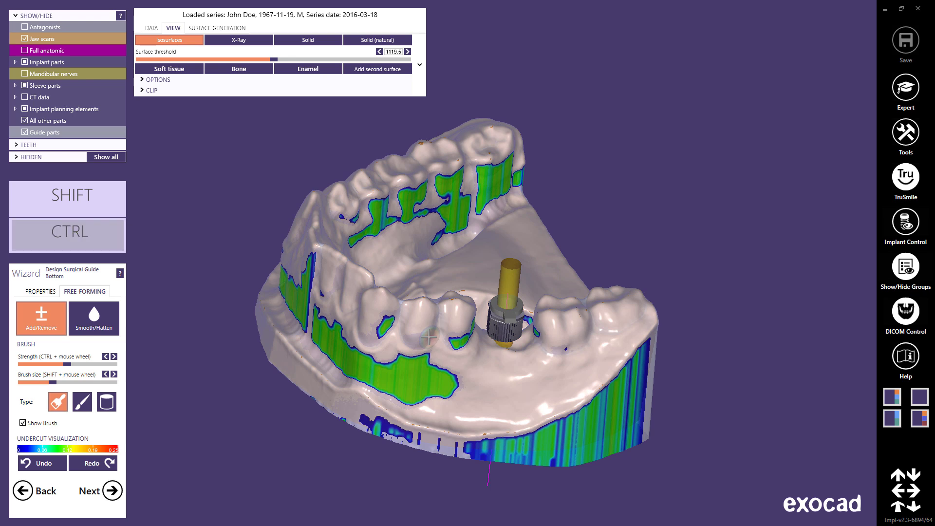
{"action": "key", "text": "shift"}
{"action": "key", "text": "ctrl"}
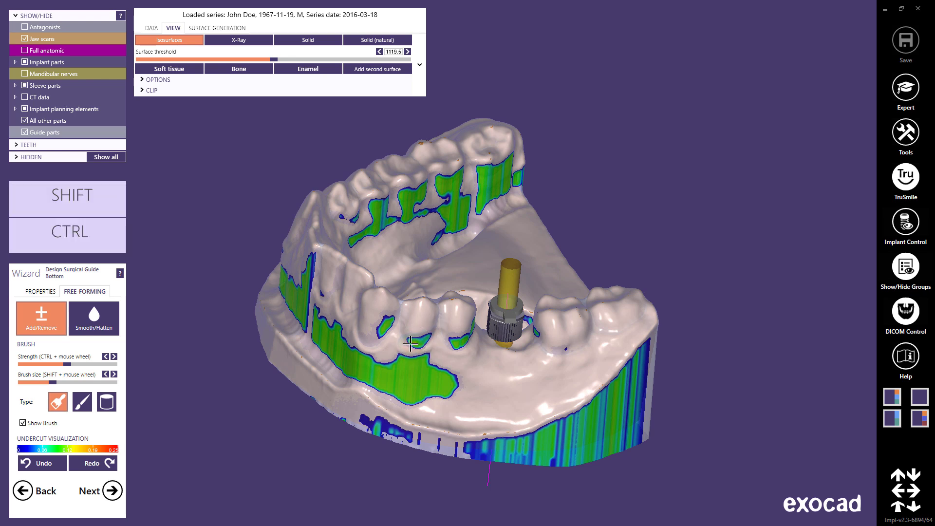
{"action": "left_click", "coordinate": [56, 466]}
In Design Surgical Guide Top, generate a guide top surface from an occlusal view, then clear it
{"action": "left_click", "coordinate": [112, 490]}
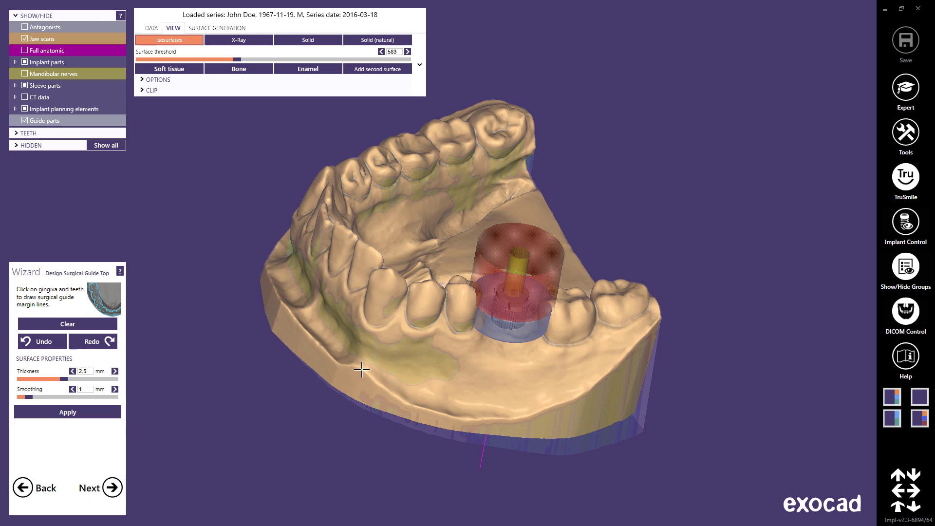
{"action": "right_click_drag", "start_coordinate": [398, 358], "coordinate": [397, 359]}
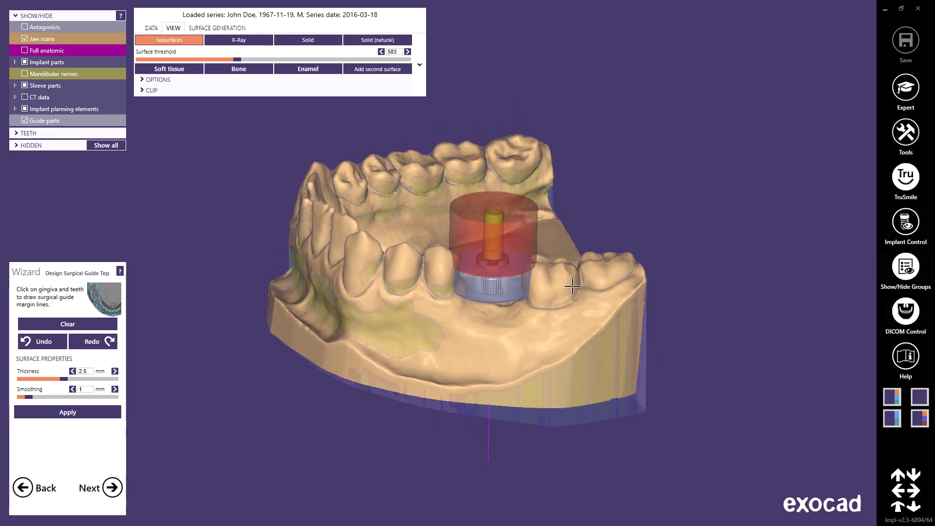
{"action": "right_click_drag", "start_coordinate": [424, 350], "coordinate": [414, 351]}
{"action": "right_click_drag", "start_coordinate": [319, 305], "coordinate": [313, 344]}
{"action": "left_click", "coordinate": [116, 414]}
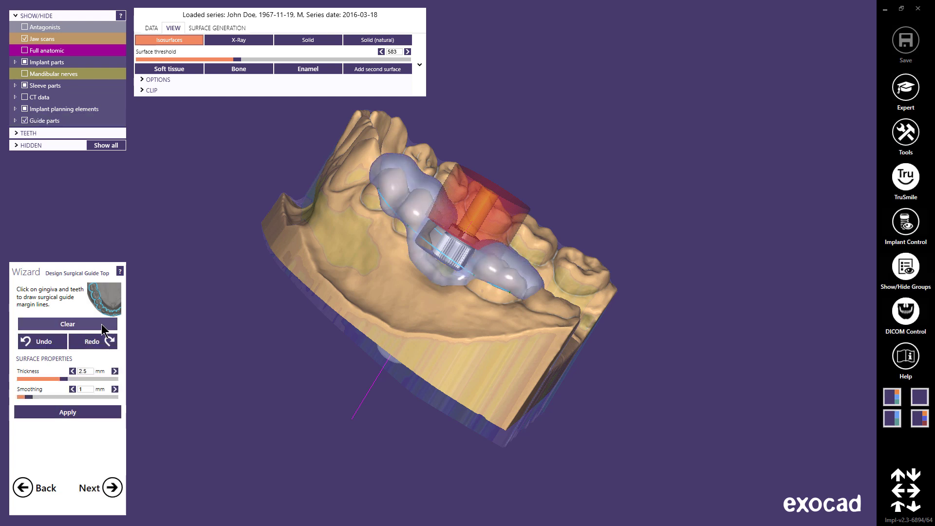
{"action": "left_click", "coordinate": [69, 325]}
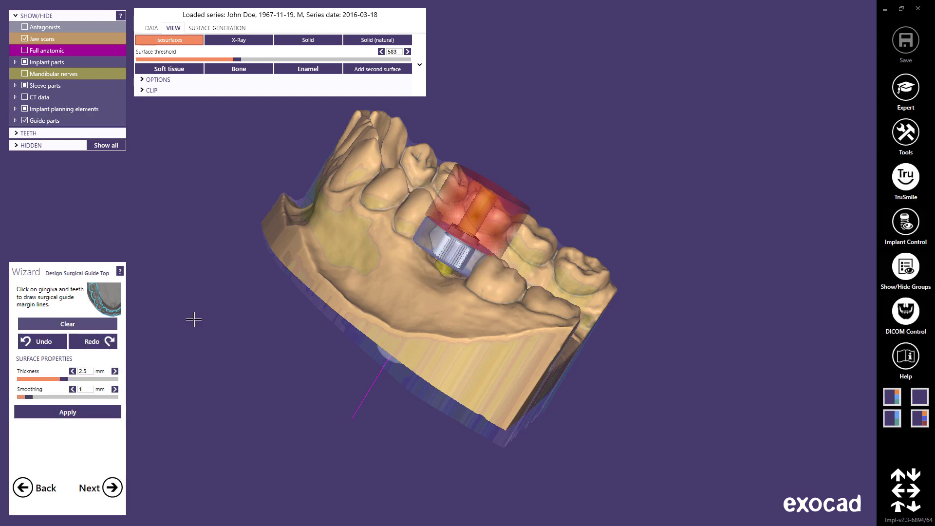
{"action": "right_click_drag", "start_coordinate": [511, 293], "coordinate": [306, 312]}
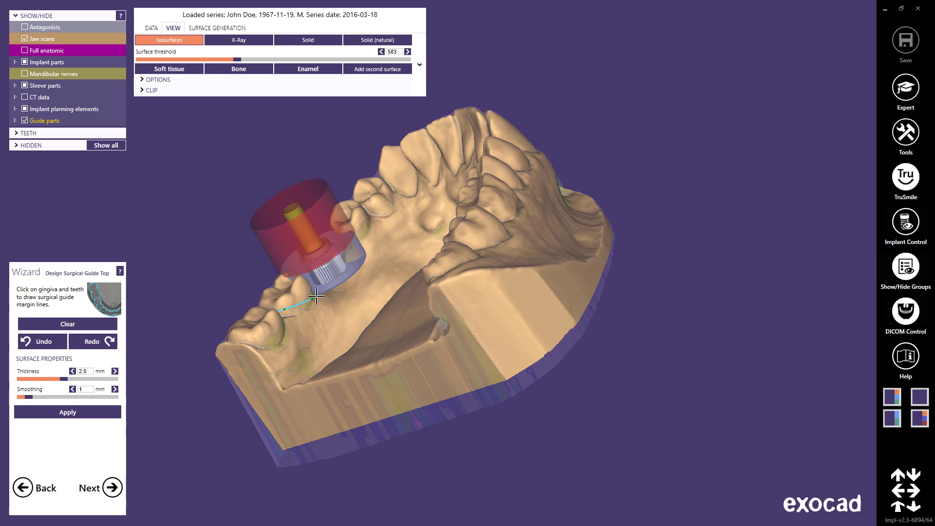
Trace a new margin line around the lower arch past the sleeve and generate the 2.5 mm guide top
{"action": "left_click", "coordinate": [361, 230]}
{"action": "left_click", "coordinate": [382, 202]}
{"action": "left_click", "coordinate": [395, 165]}
{"action": "left_click", "coordinate": [420, 143]}
{"action": "left_click", "coordinate": [364, 221]}
{"action": "left_click", "coordinate": [401, 212]}
{"action": "left_click", "coordinate": [424, 209]}
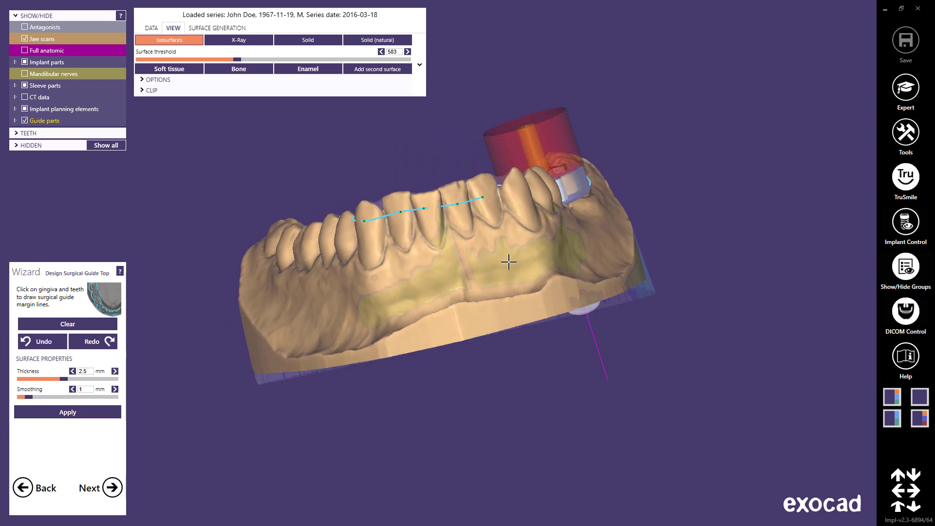
{"action": "left_click", "coordinate": [447, 231]}
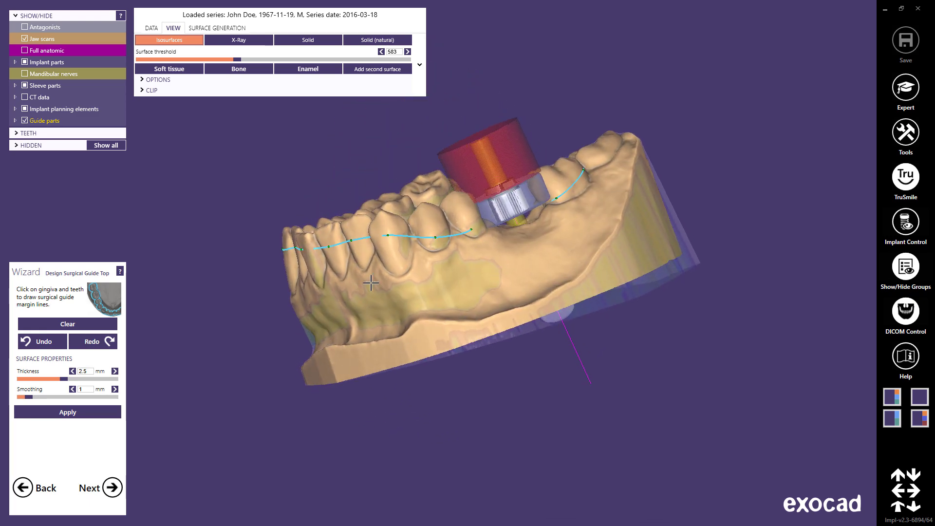
{"action": "left_click", "coordinate": [111, 413]}
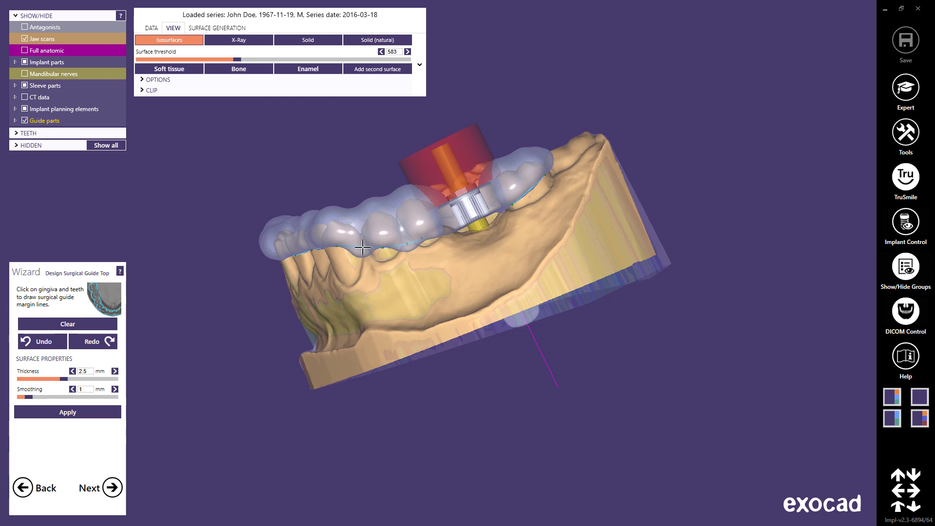
Regenerate the guide top at 2.64 mm thickness and 0.8 smoothing, then proceed to windows, supports and text
{"action": "left_click_drag", "start_coordinate": [513, 204], "coordinate": [515, 208]}
{"action": "left_click", "coordinate": [72, 389]}
{"action": "left_click", "coordinate": [69, 413]}
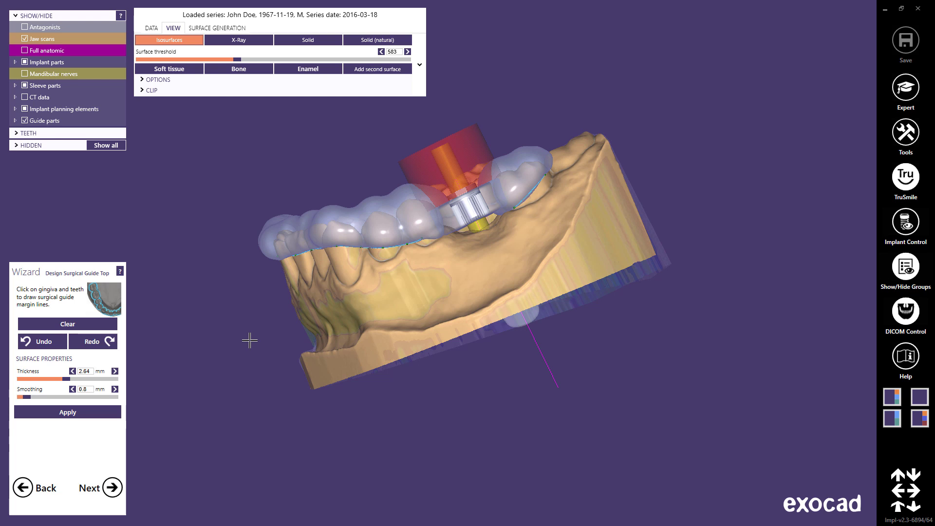
{"action": "left_click", "coordinate": [112, 488]}
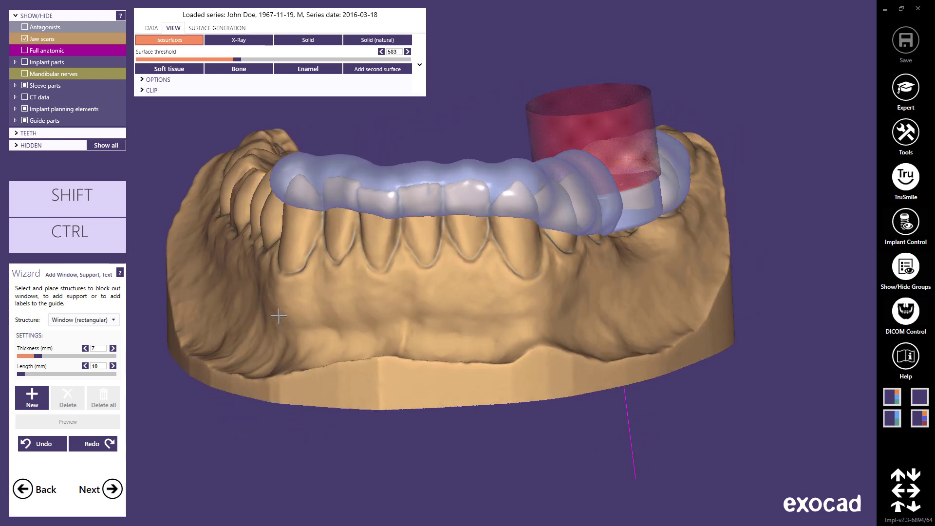
Place a rectangular window on the guide, lengthen it to 14.43 mm and preview its cut-out
{"action": "left_click_drag", "start_coordinate": [348, 178], "coordinate": [380, 159]}
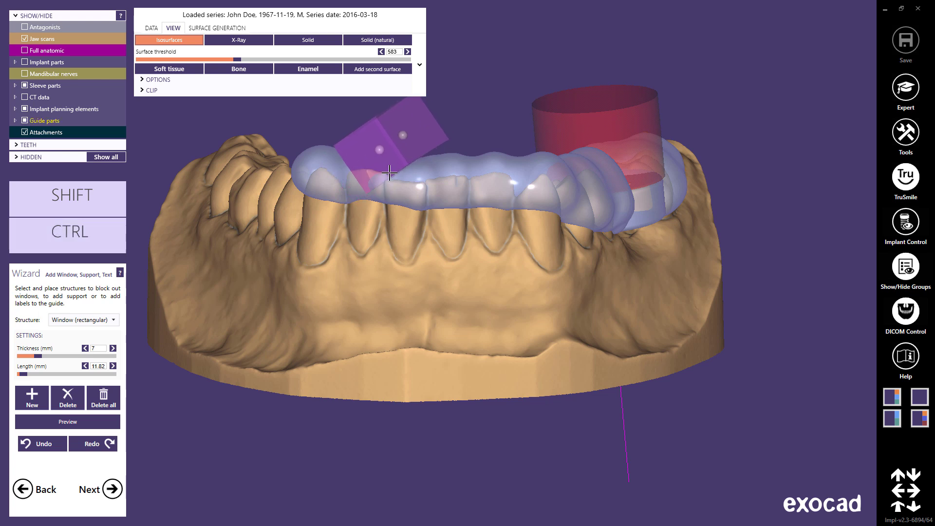
{"action": "right_click_drag", "start_coordinate": [390, 205], "coordinate": [394, 202]}
{"action": "left_click_drag", "start_coordinate": [420, 174], "coordinate": [424, 170]}
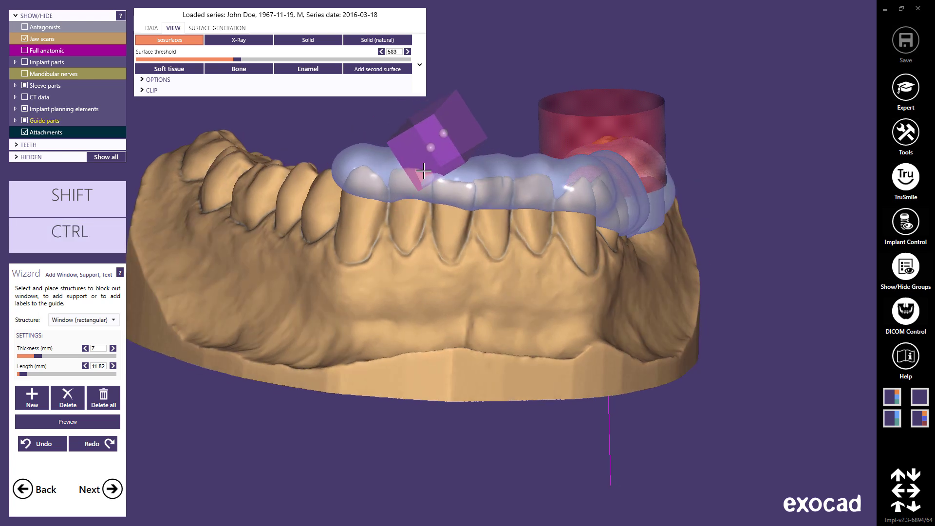
{"action": "left_click_drag", "start_coordinate": [24, 375], "coordinate": [27, 375]}
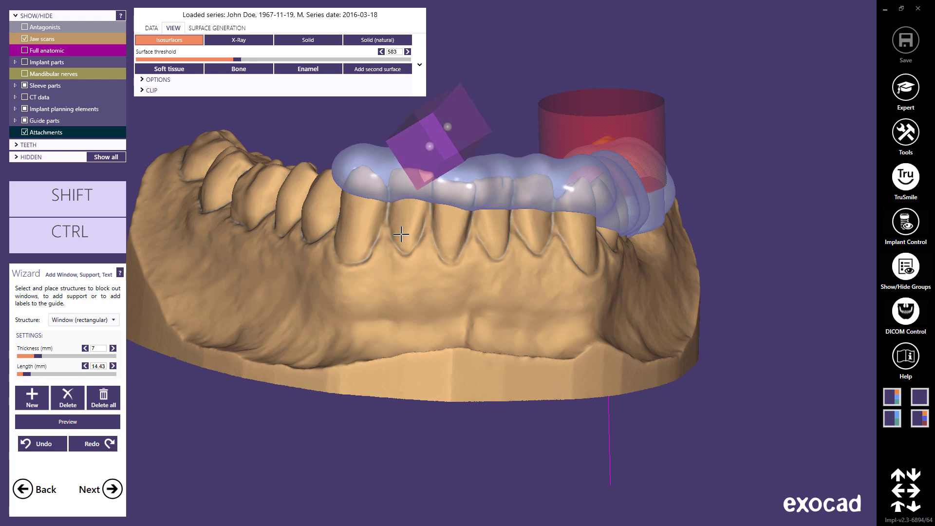
{"action": "left_click", "coordinate": [99, 422]}
{"action": "right_click_drag", "start_coordinate": [426, 317], "coordinate": [425, 379]}
{"action": "left_click", "coordinate": [111, 427]}
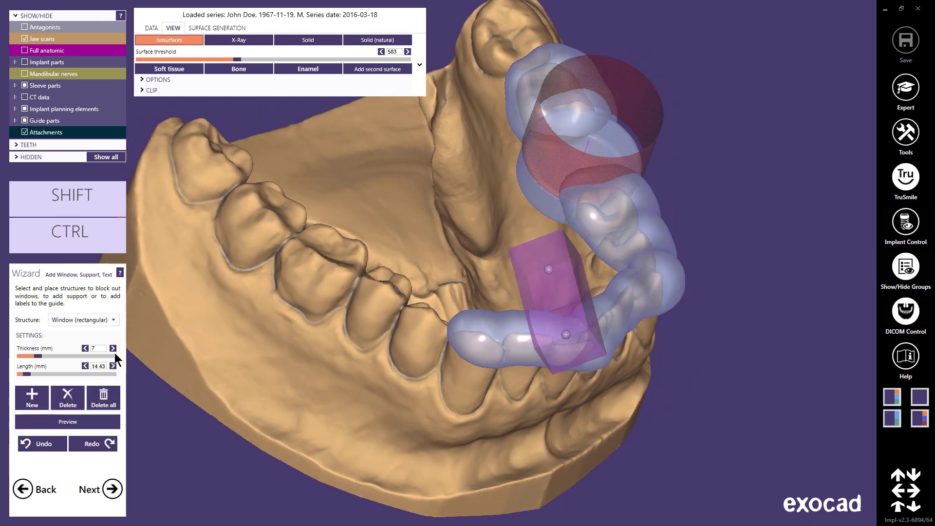
{"action": "left_click", "coordinate": [113, 321]}
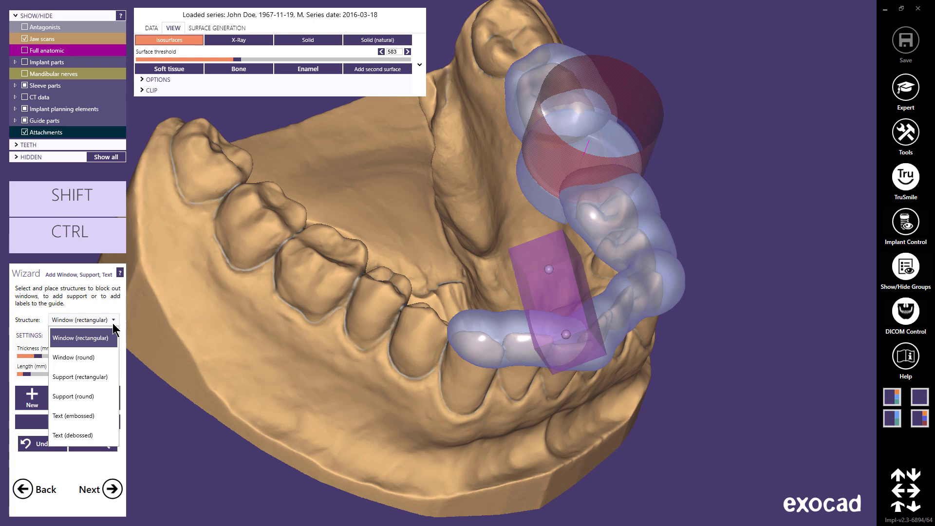
Add a round support bar across the arch and an embossed name label ending in 123 at size 4.45, then merge
{"action": "left_click", "coordinate": [82, 396]}
{"action": "left_click_drag", "start_coordinate": [514, 101], "coordinate": [476, 320]}
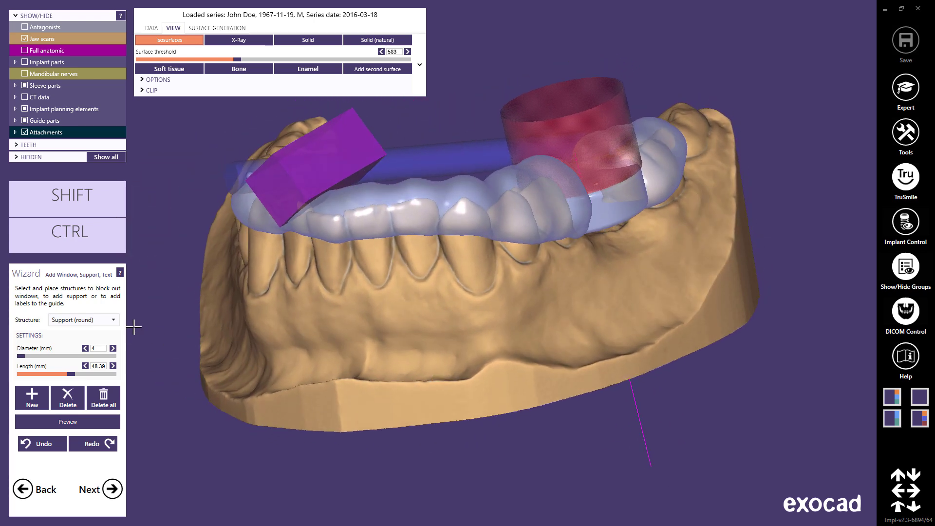
{"action": "left_click", "coordinate": [113, 320]}
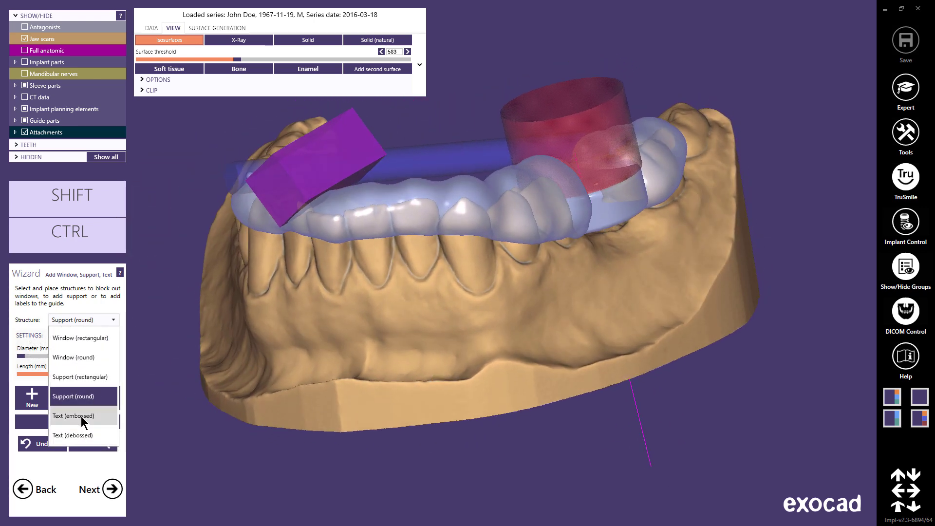
{"action": "left_click", "coordinate": [73, 416]}
{"action": "left_click", "coordinate": [390, 205]}
{"action": "left_click", "coordinate": [100, 351]}
{"action": "key", "text": "BackSpace"}
{"action": "key", "text": "BackSpace"}
{"action": "key", "text": "BackSpace"}
{"action": "type", "text": "123"}
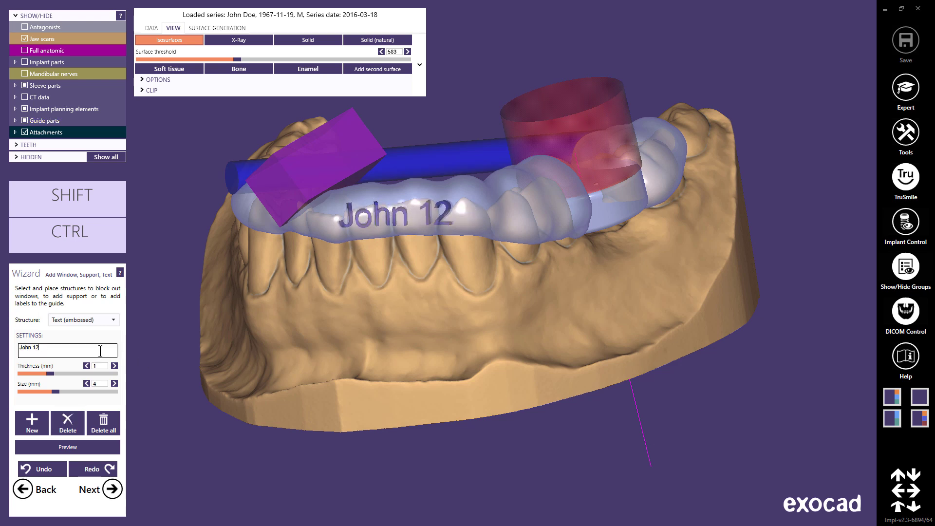
{"action": "left_click", "coordinate": [61, 392]}
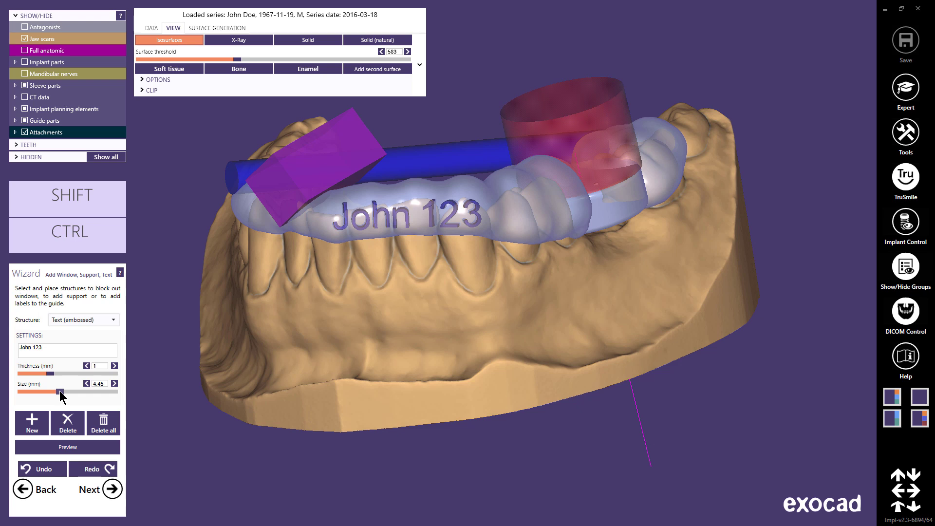
{"action": "left_click", "coordinate": [113, 490]}
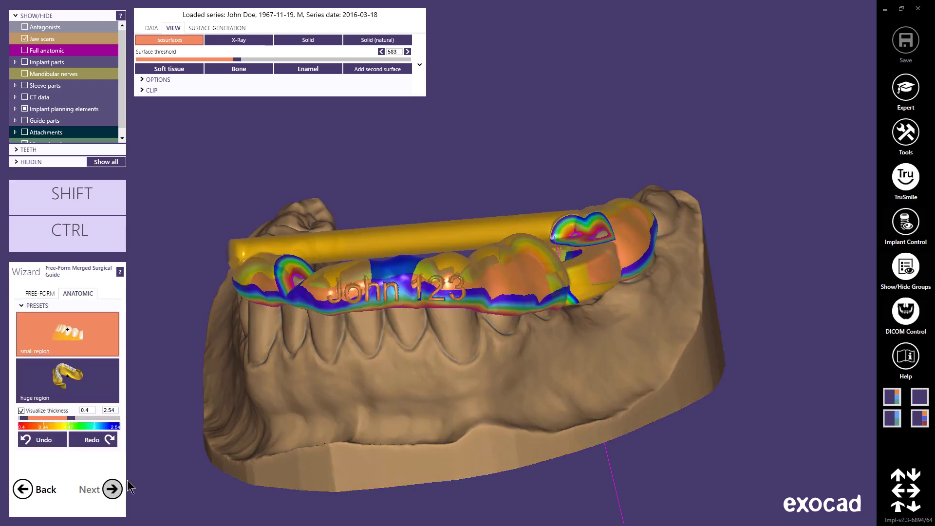
In free-form Smooth/Flatten mode, inspect the merged guide from side, labelled and top views, then generate result files
{"action": "left_click", "coordinate": [41, 294]}
{"action": "right_click_drag", "start_coordinate": [227, 397], "coordinate": [293, 322]}
{"action": "left_click", "coordinate": [94, 321]}
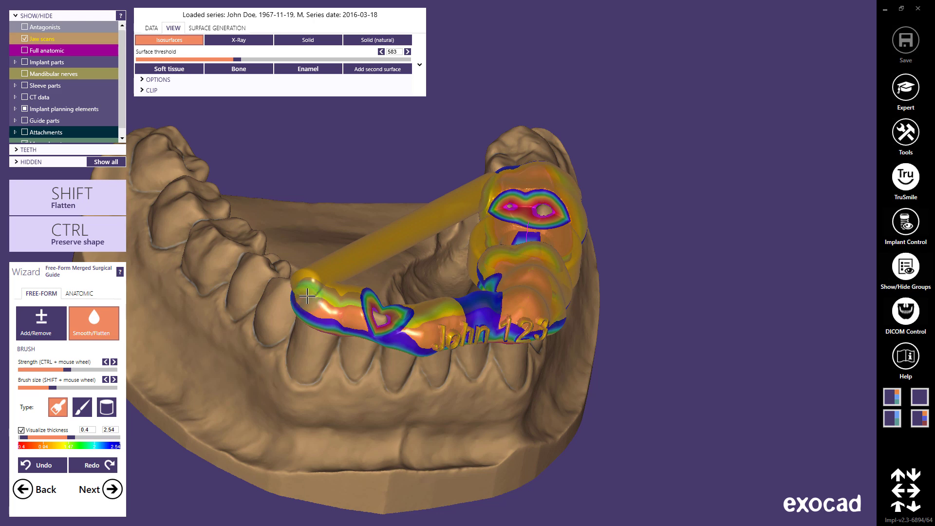
{"action": "right_click_drag", "start_coordinate": [308, 297], "coordinate": [444, 115]}
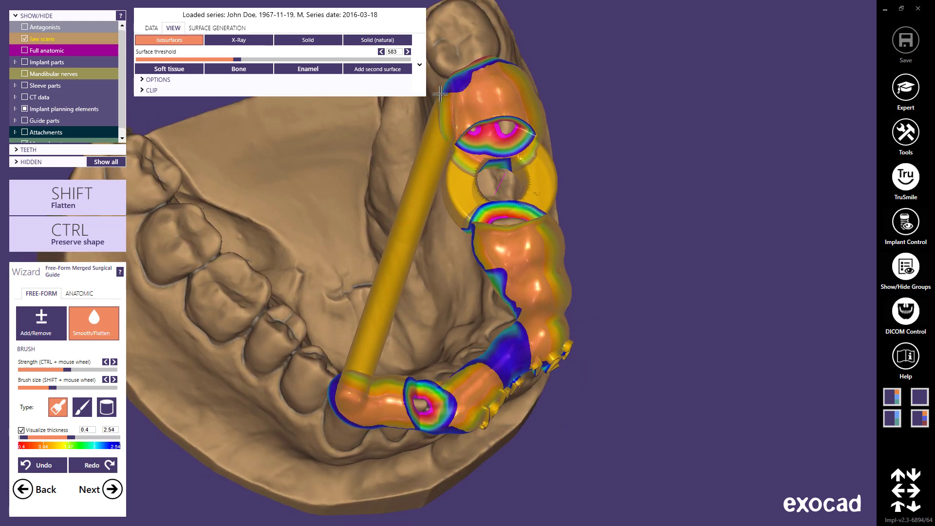
{"action": "right_click_drag", "start_coordinate": [409, 182], "coordinate": [412, 181]}
{"action": "right_click_drag", "start_coordinate": [368, 303], "coordinate": [365, 313]}
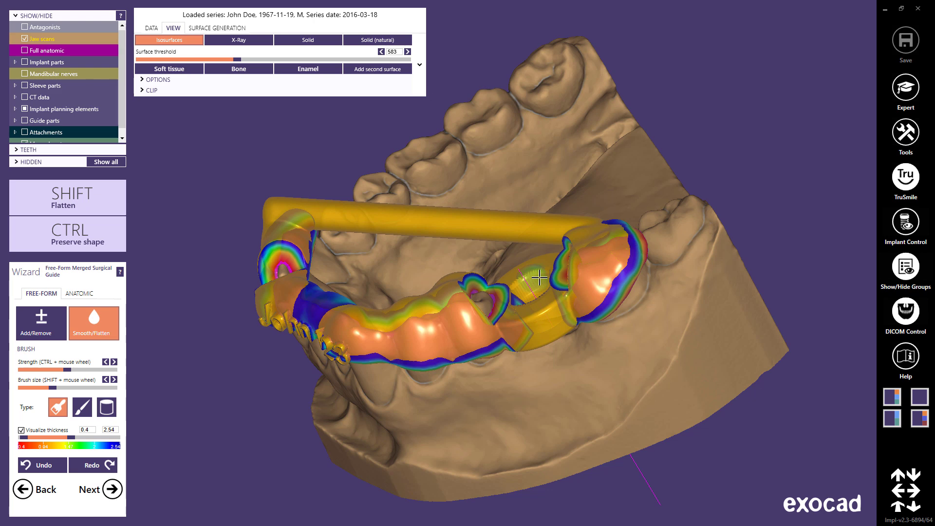
{"action": "right_click_drag", "start_coordinate": [524, 323], "coordinate": [526, 322]}
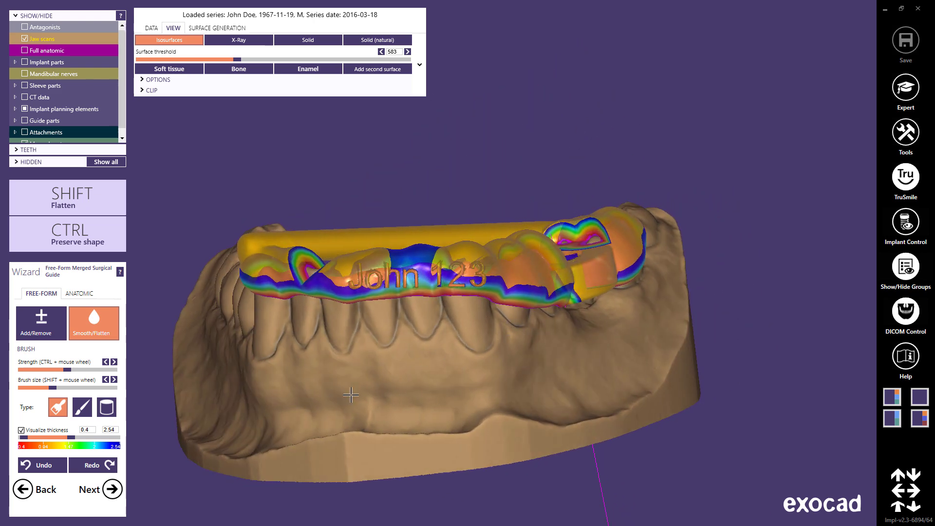
{"action": "left_click", "coordinate": [119, 490]}
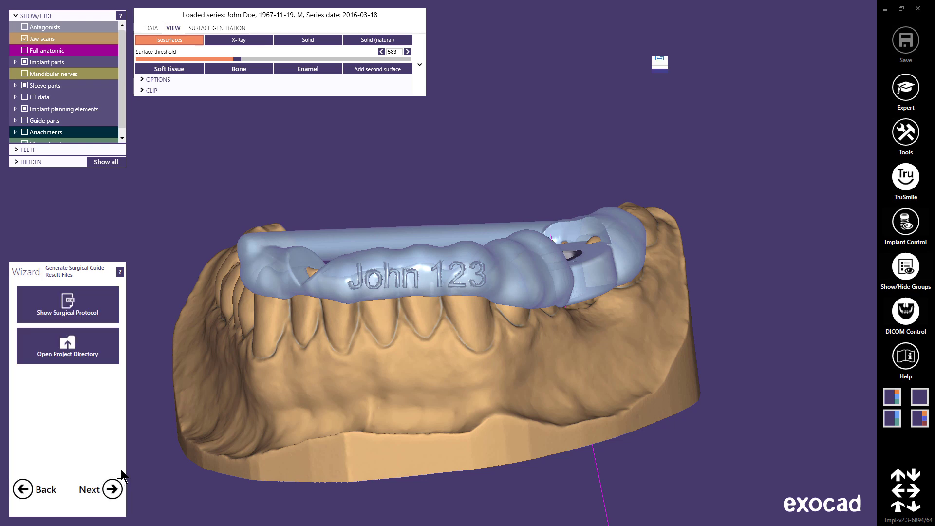
Open the surgical protocol PDF at Fit One Full Page, scroll to page 2, and close it
{"action": "left_click", "coordinate": [106, 313]}
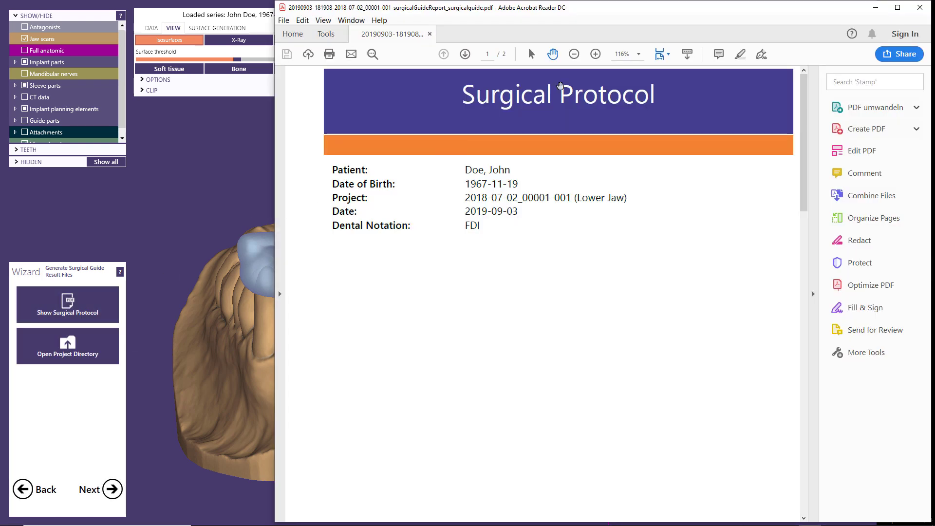
{"action": "left_click", "coordinate": [669, 54]}
{"action": "left_click", "coordinate": [682, 84]}
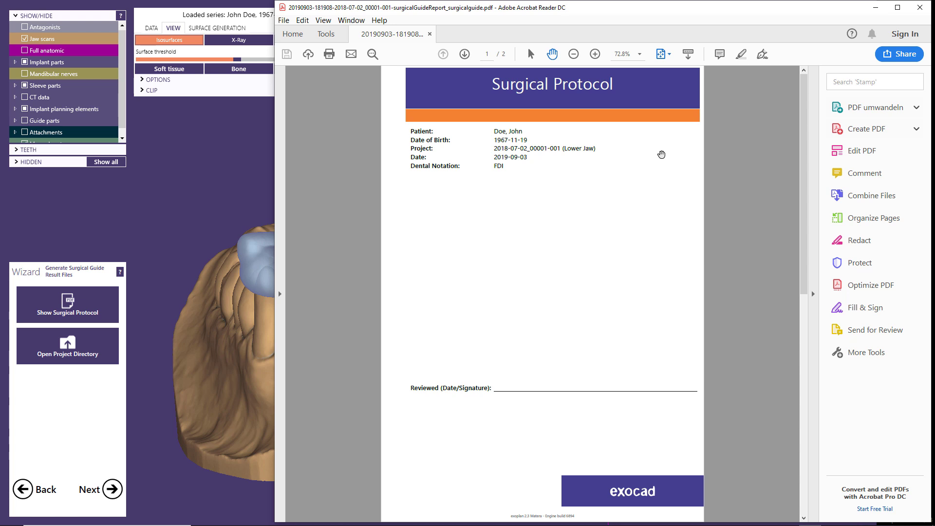
{"action": "scroll", "coordinate": [662, 154], "scroll_direction": "down", "scroll_amount": 1}
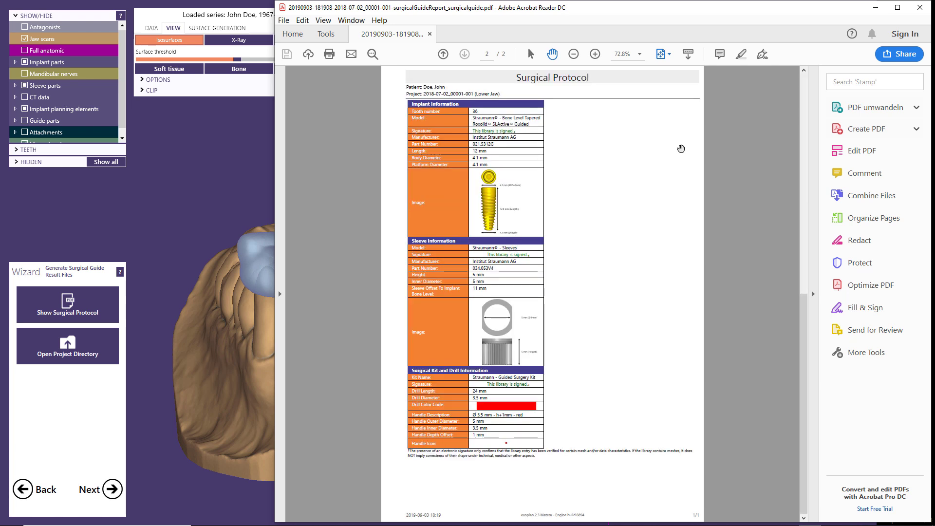
{"action": "left_click", "coordinate": [921, 8]}
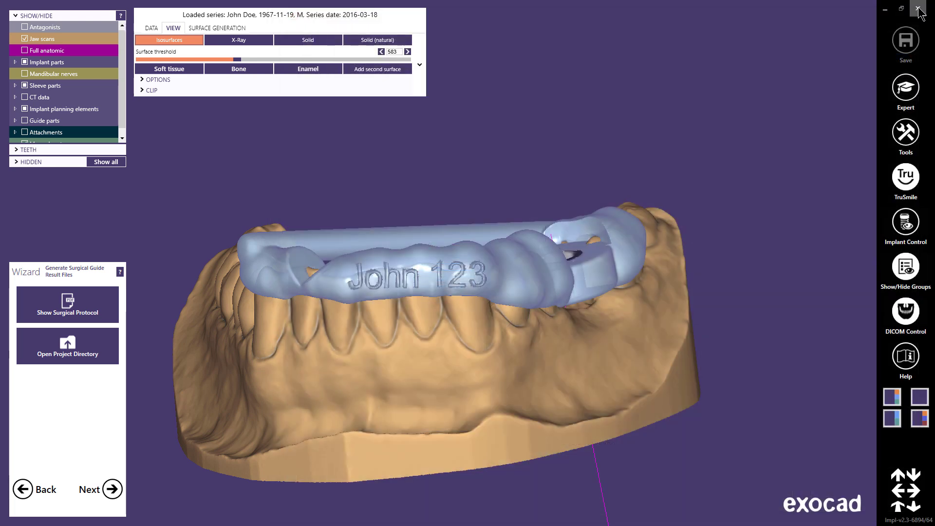
Open the project directory and select the merged_surgicalguide.stl, planningScene and surgicalGuideReport PDF files
{"action": "left_click", "coordinate": [111, 348]}
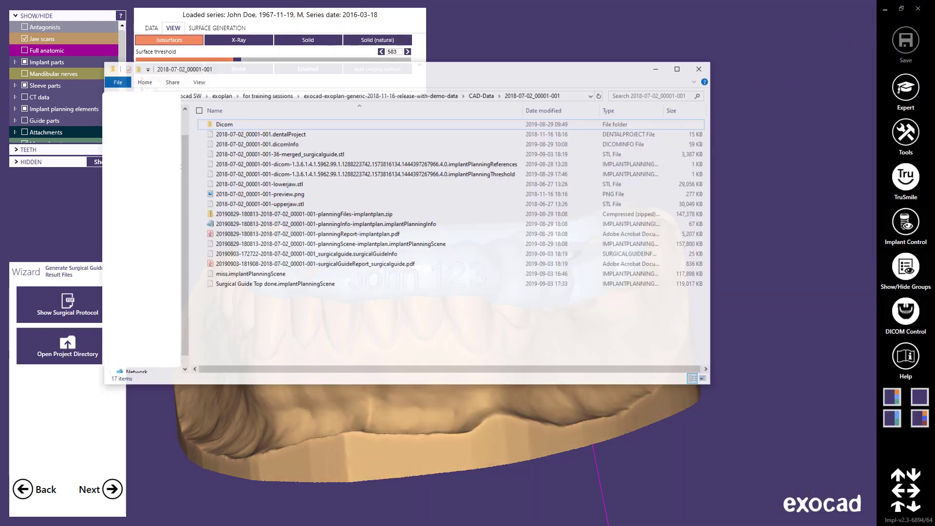
{"action": "left_click", "coordinate": [276, 145]}
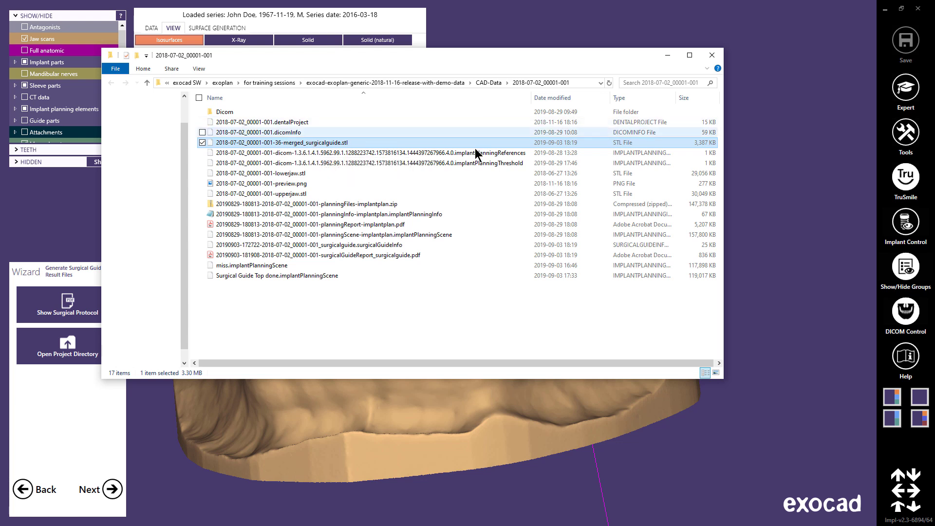
{"action": "left_click", "coordinate": [431, 236]}
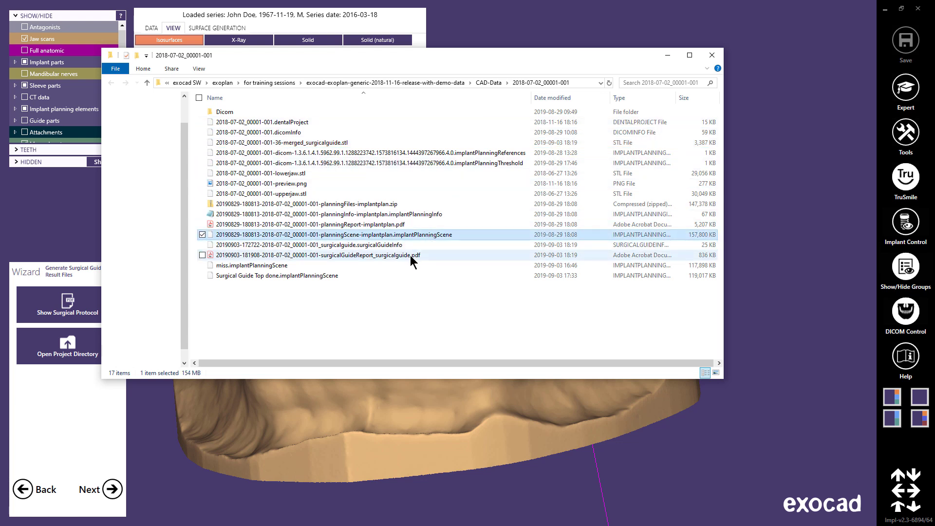
{"action": "left_click", "coordinate": [412, 256]}
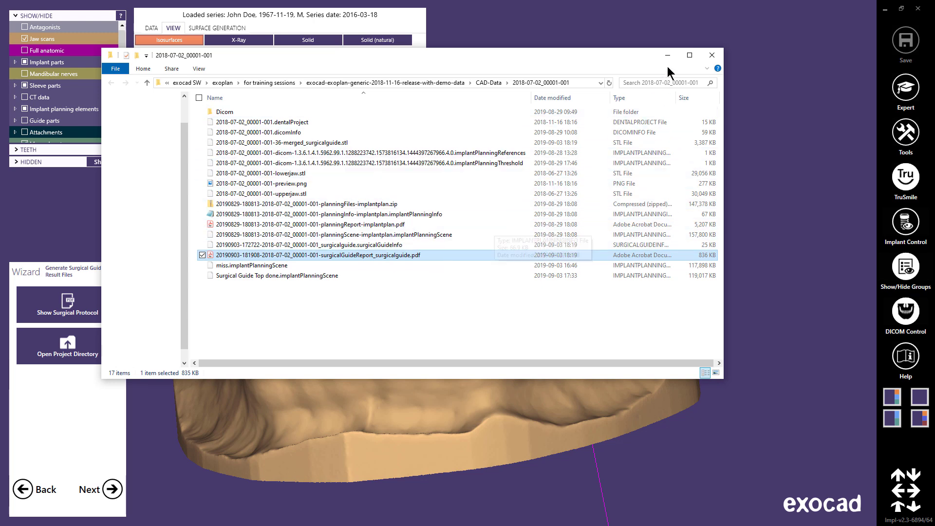
Close File Explorer and advance past the result-files step
{"action": "left_click", "coordinate": [712, 58]}
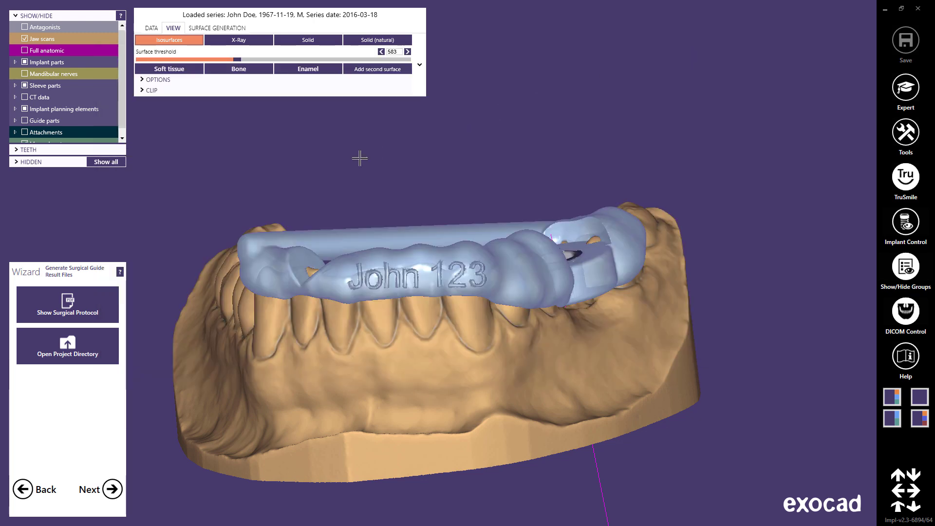
{"action": "left_click", "coordinate": [113, 491]}
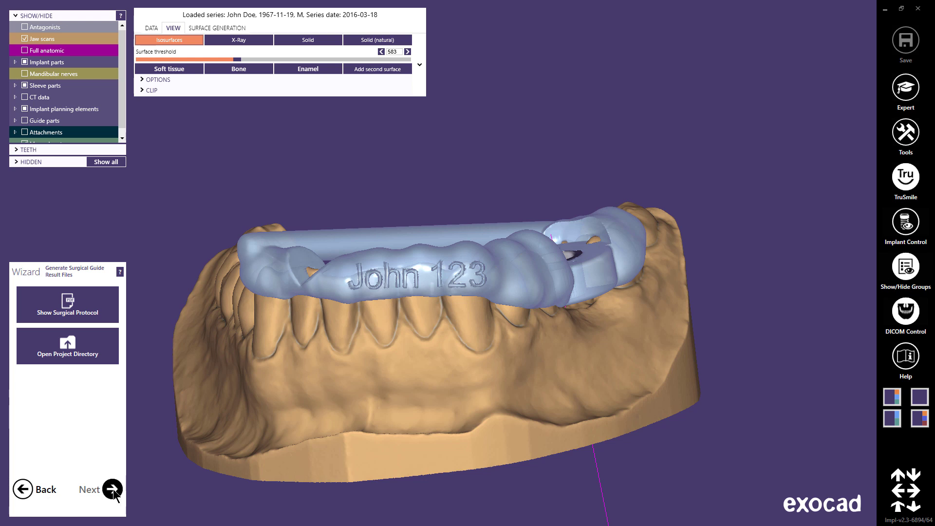